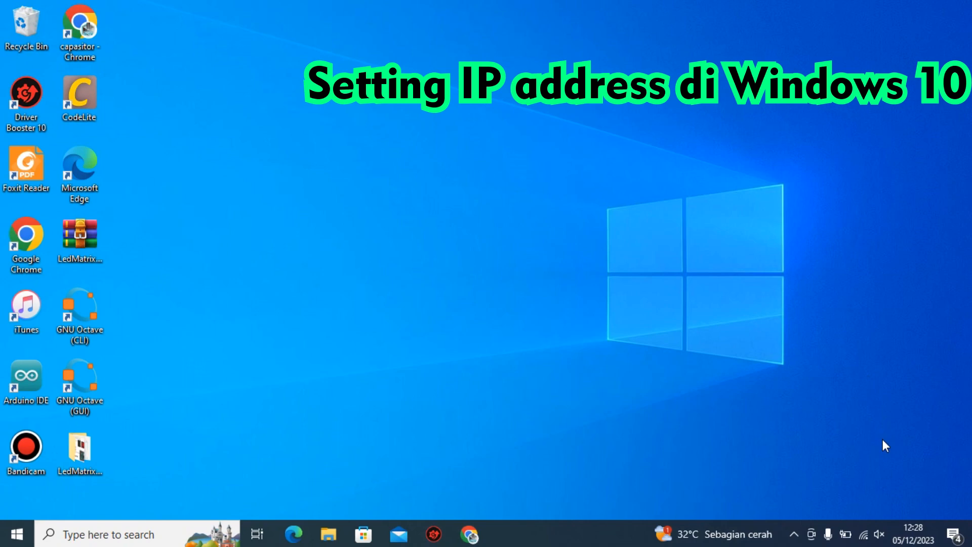
# Open the IP assignment of the connected Capasitor_Tech Wi-Fi network for editing.
pyautogui.click(864, 535)
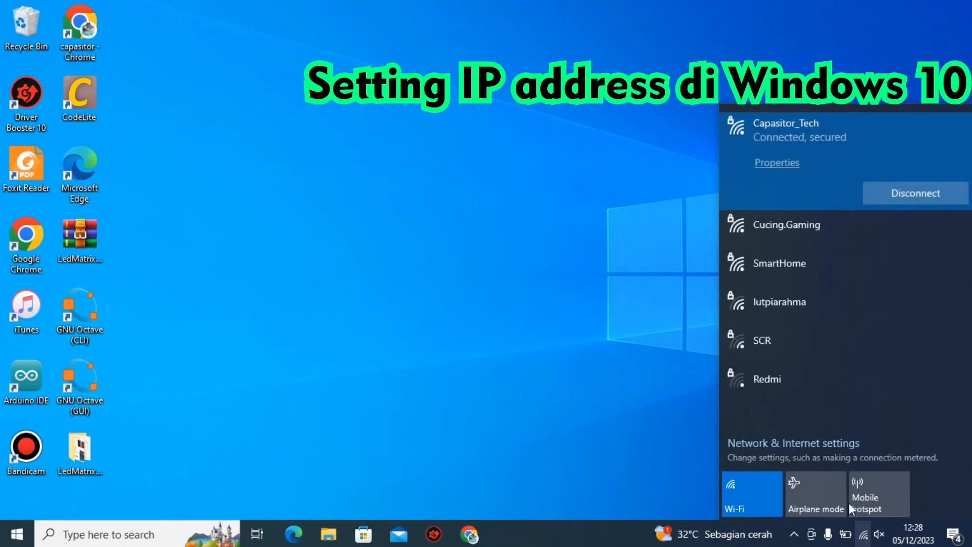
pyautogui.click(789, 167)
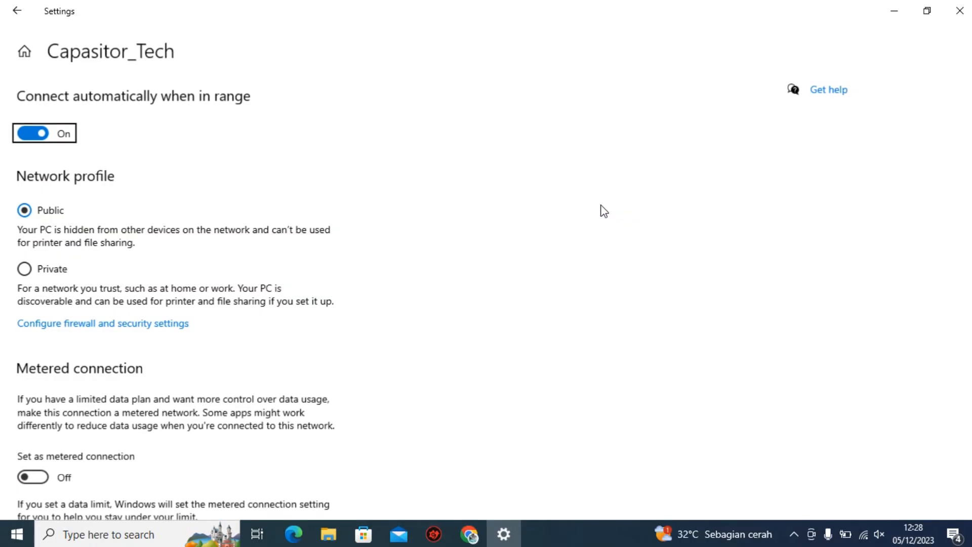
pyautogui.scroll(-5, 263, 234)
pyautogui.scroll(-1, 182, 247)
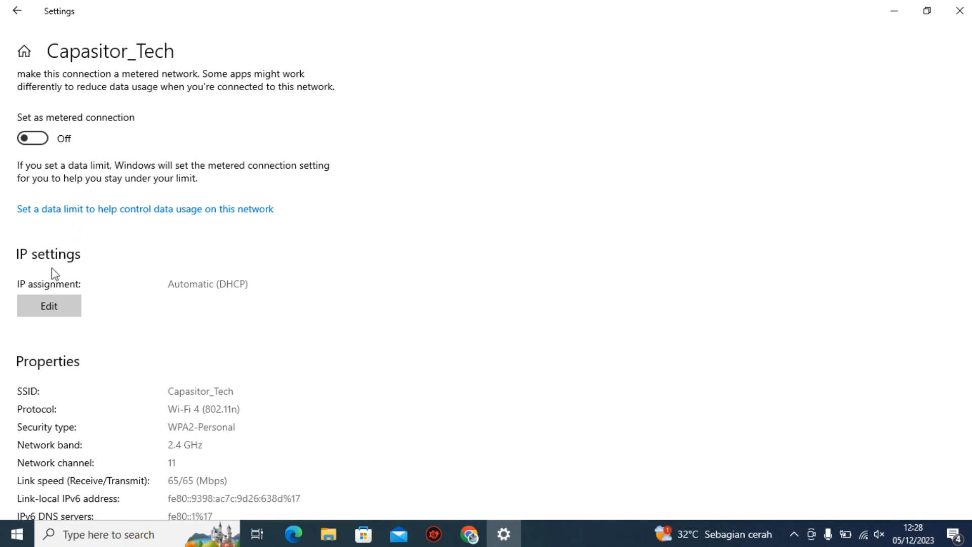
pyautogui.click(47, 310)
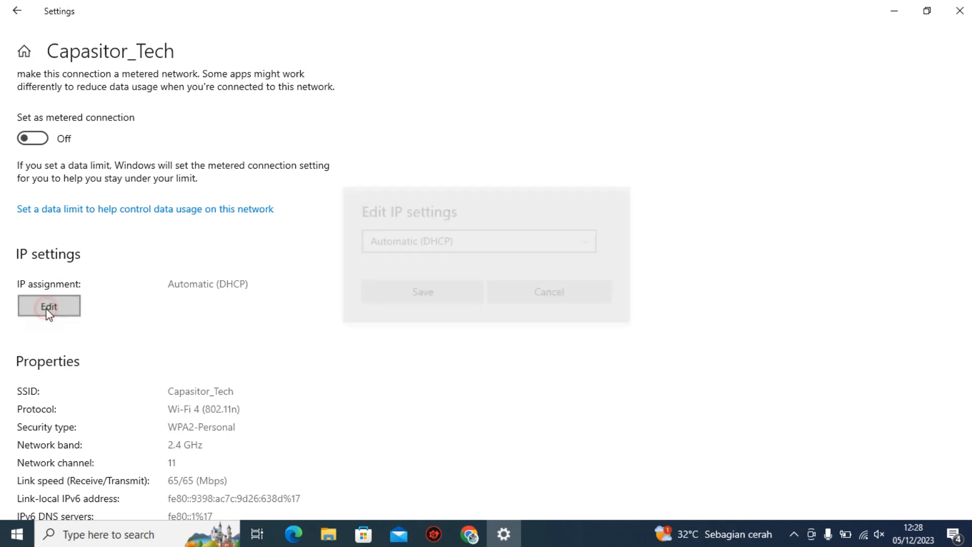
# Change the IP assignment from automatic to Manual and turn on IPv4.
pyautogui.click(411, 249)
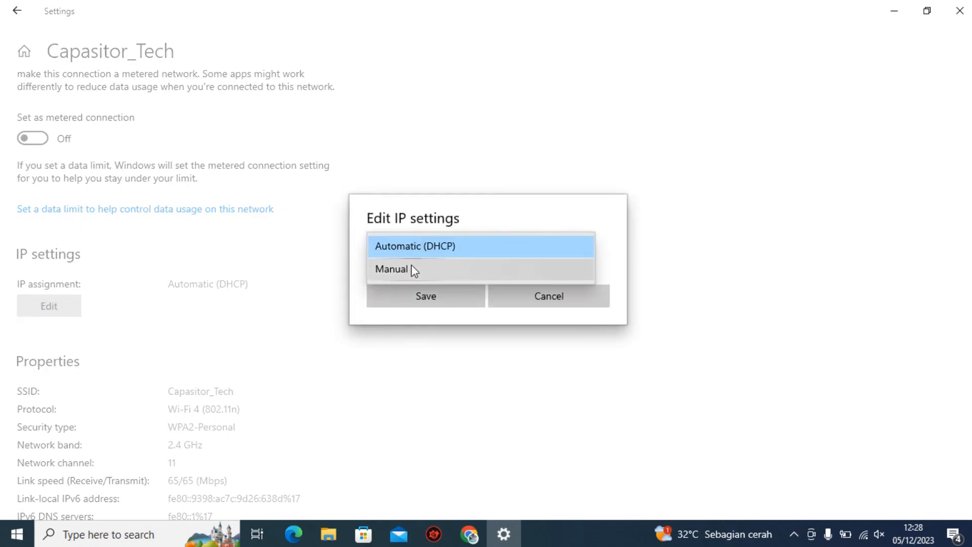
pyautogui.click(411, 266)
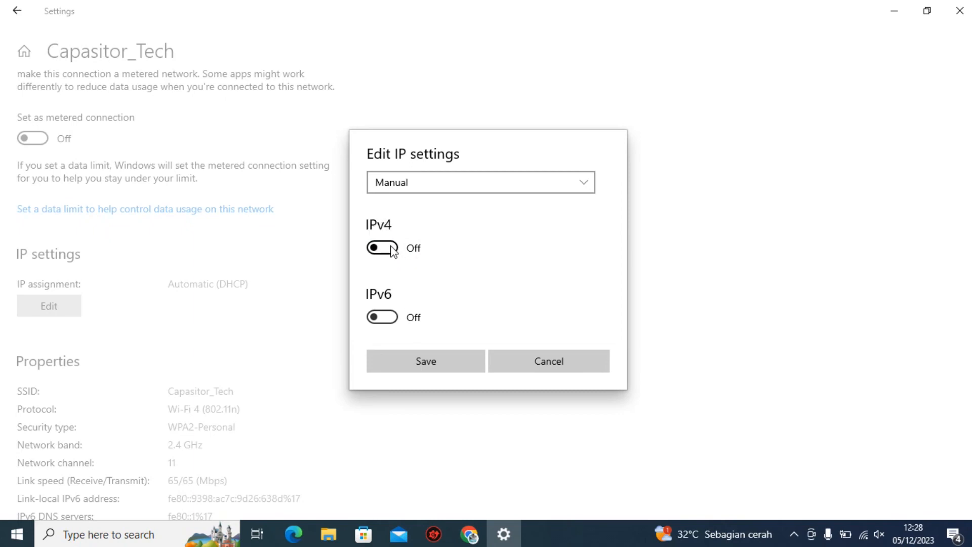
pyautogui.click(392, 252)
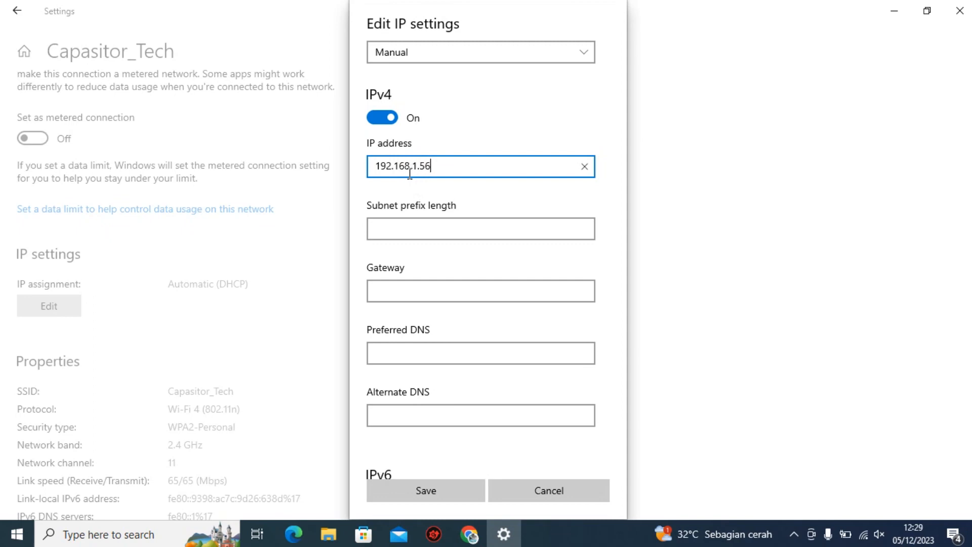
# Set the IPv4 address to 192.168.1.56 and the subnet prefix length to 24.
pyautogui.press('Right')
pyautogui.moveTo(443, 165); pyautogui.dragTo(420, 165)
pyautogui.click(455, 167)
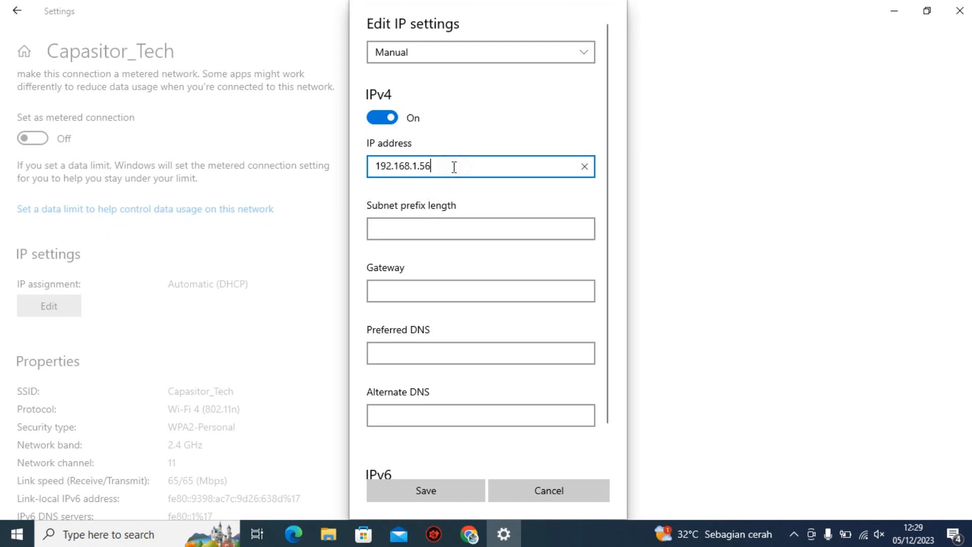
pyautogui.doubleClick(424, 165)
pyautogui.click(445, 166)
pyautogui.click(434, 225)
pyautogui.write('24')
# Set the IPv4 gateway to 192.168.1.1.
pyautogui.click(413, 287)
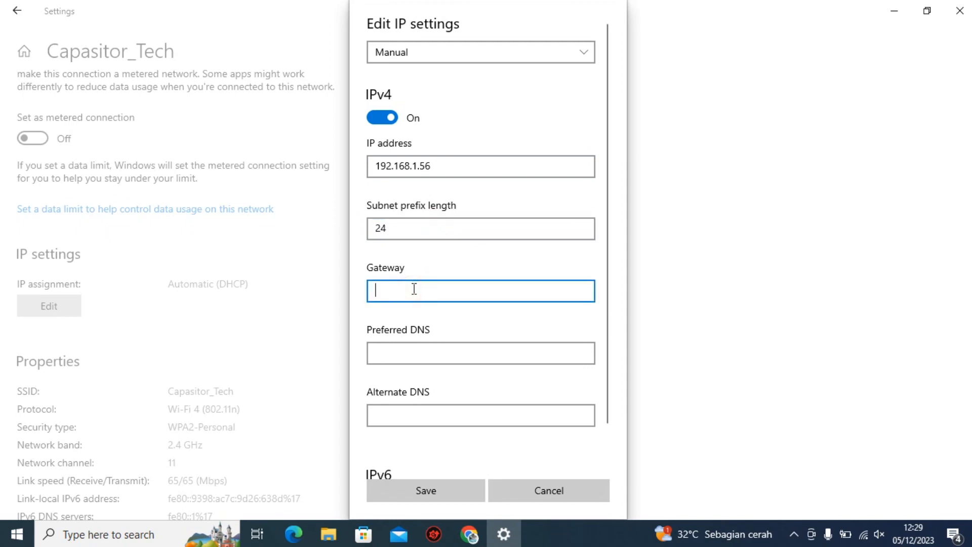
pyautogui.write('192')
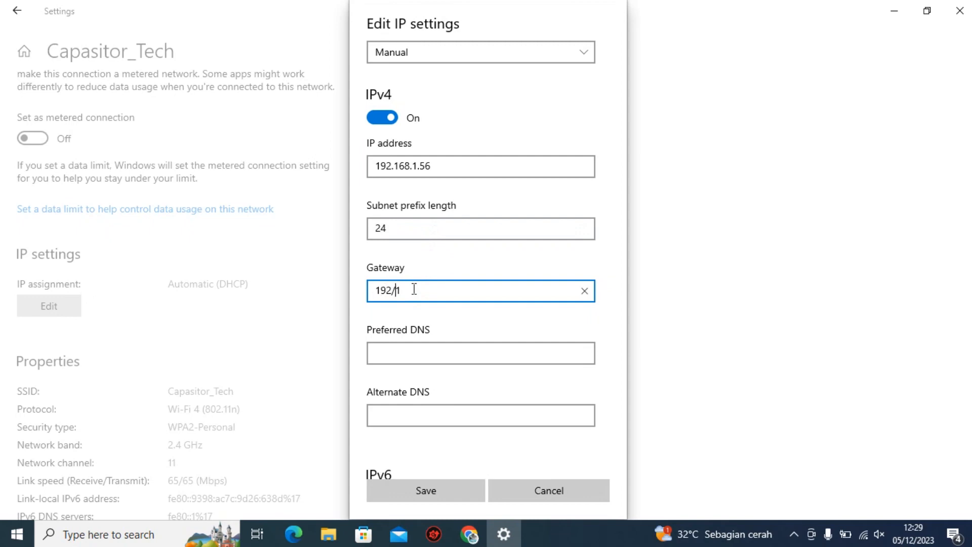
pyautogui.write('.')
pyautogui.press('BackSpace')
# Set the preferred DNS to 8.8.8.8 and the alternate DNS to 8.8.4.4, and save the IP settings.
pyautogui.click(402, 355)
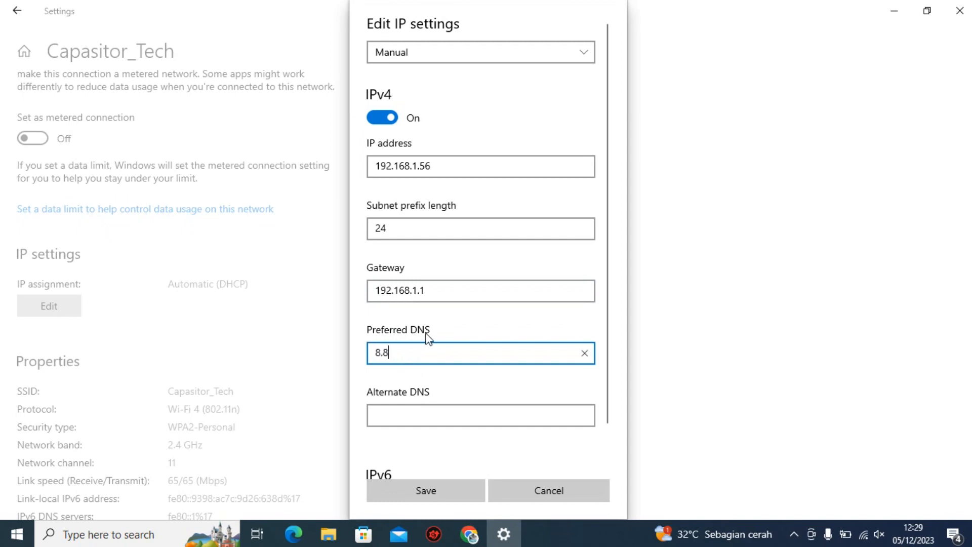
pyautogui.write('8.8.8.8')
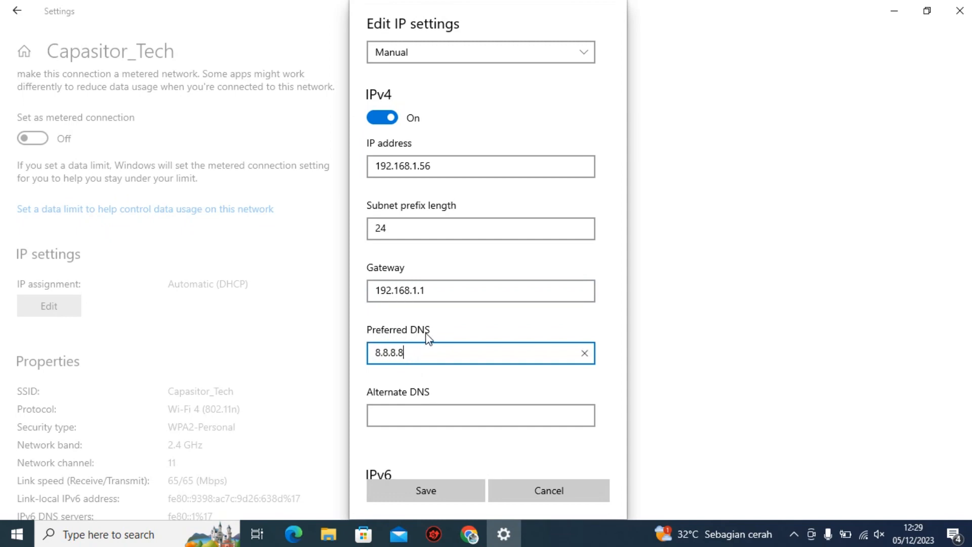
pyautogui.click(401, 412)
pyautogui.write('8.8.4')
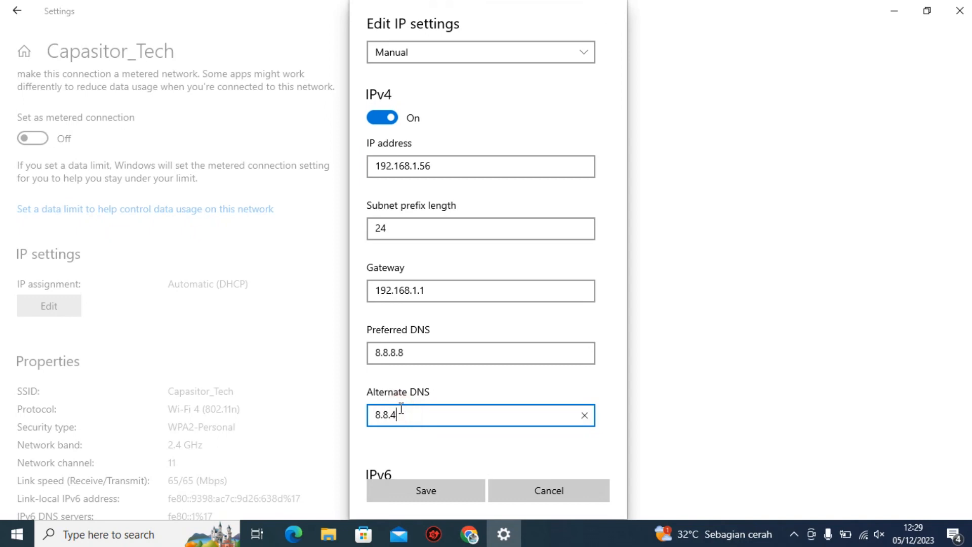
pyautogui.scroll(-2, 427, 299)
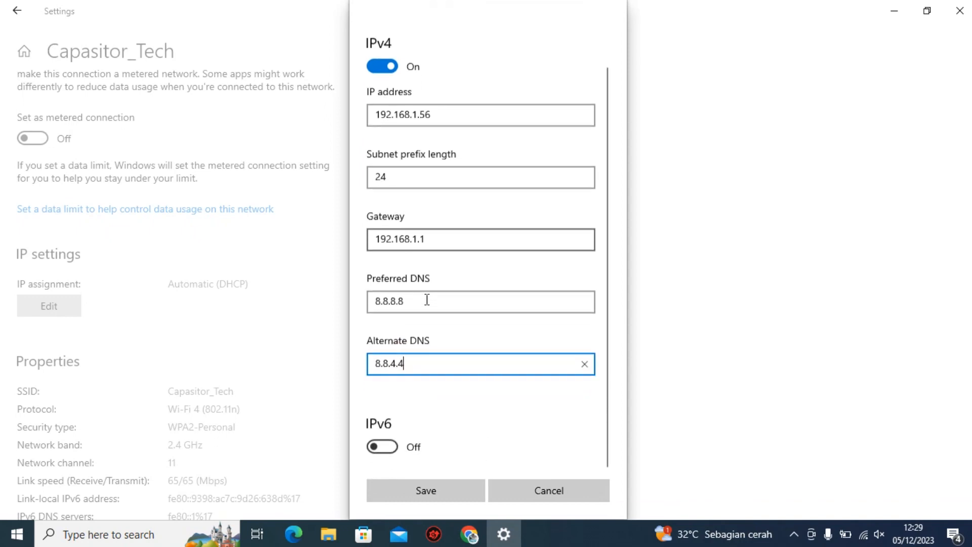
pyautogui.click(442, 494)
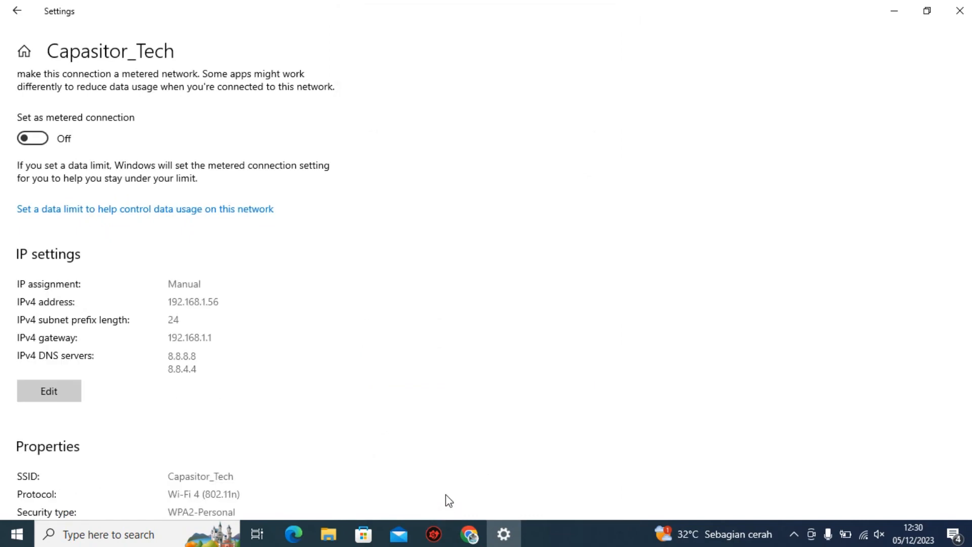
pyautogui.scroll(-5, 192, 319)
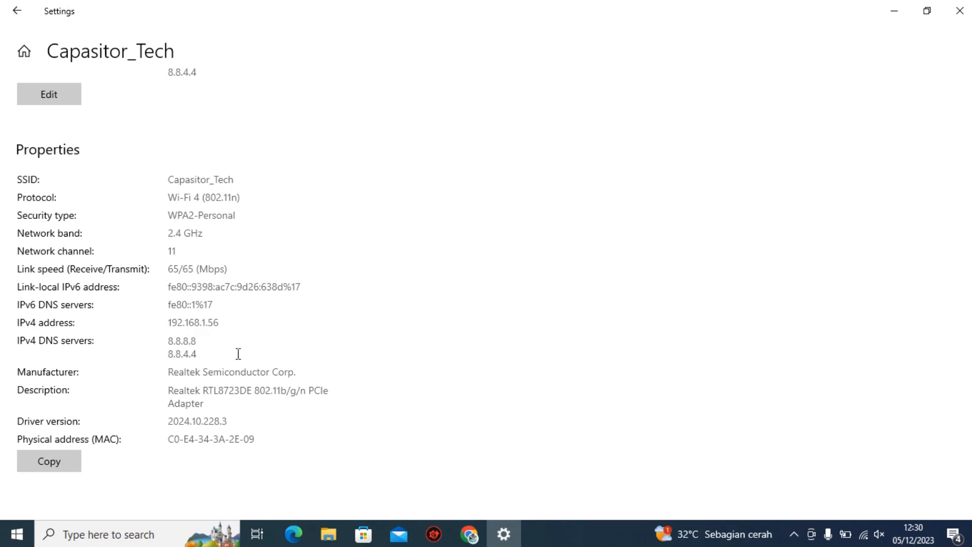
pyautogui.scroll(6, 446, 349)
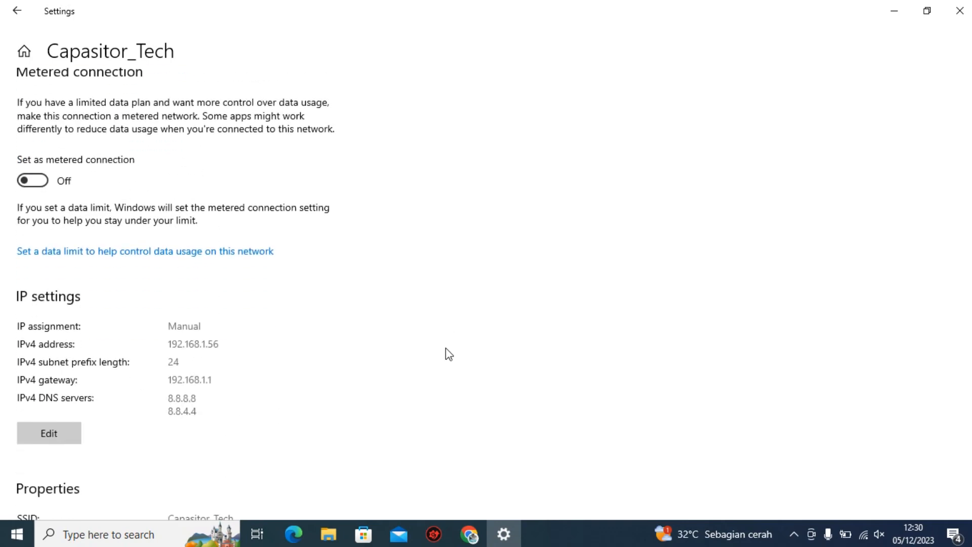
# Switch to Chrome and run the internet speed test on speedtest.net, allowing the site to access the location.
pyautogui.click(472, 540)
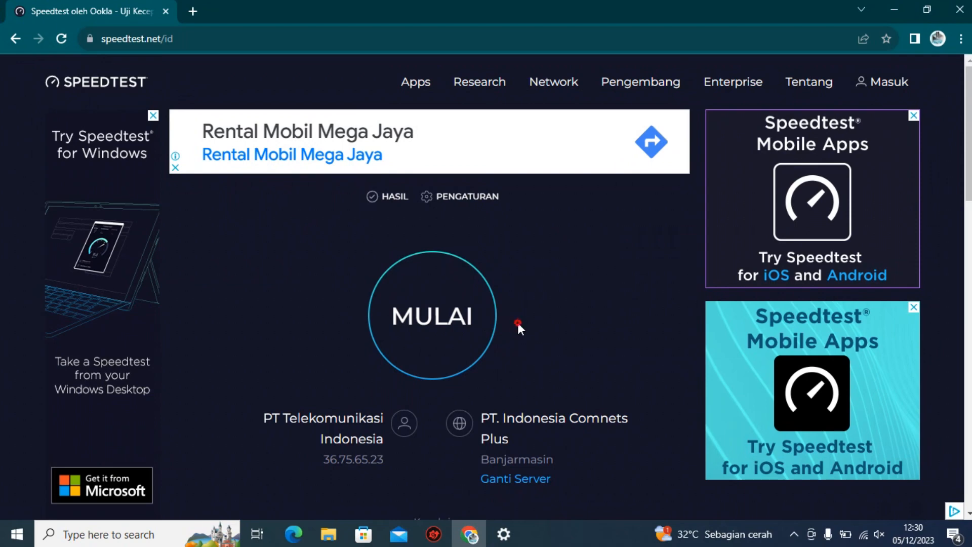
pyautogui.click(462, 318)
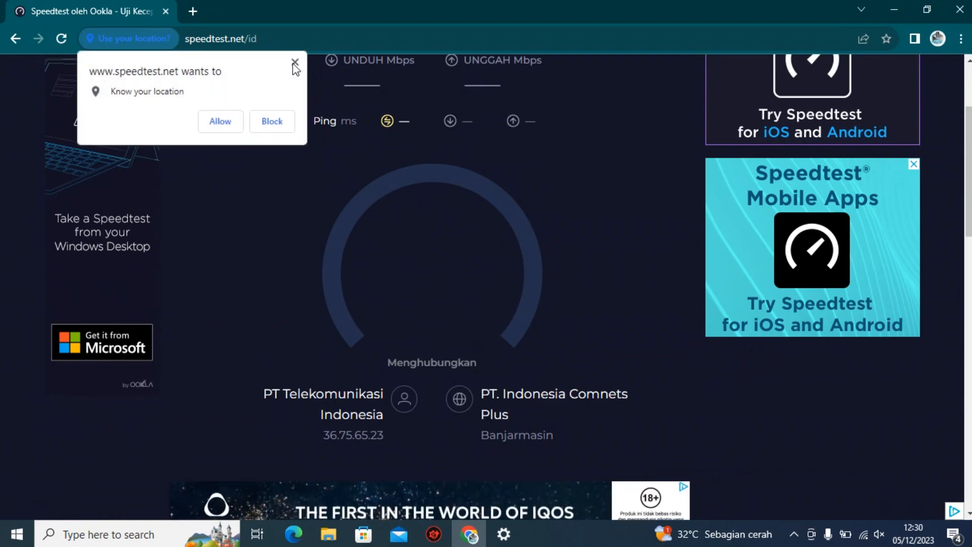
pyautogui.click(200, 122)
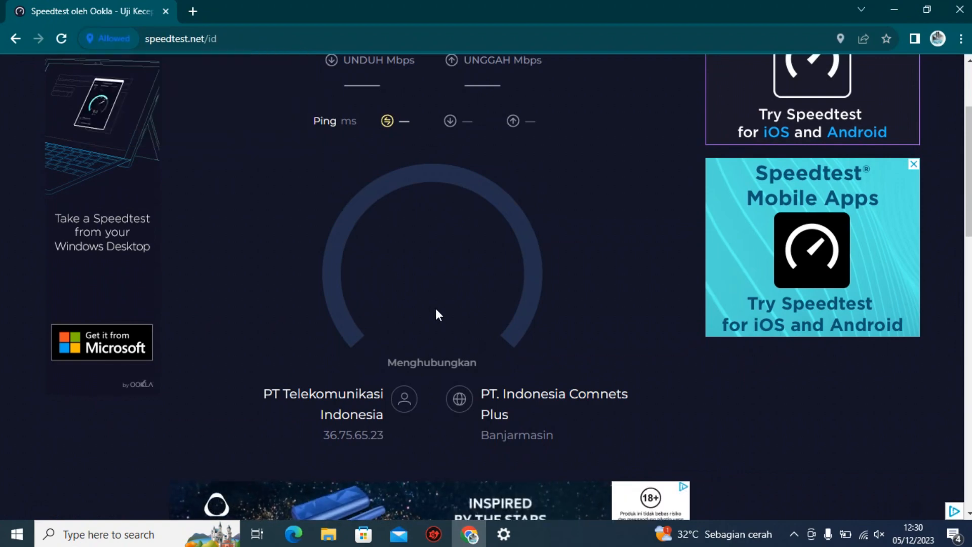
pyautogui.scroll(1, 436, 329)
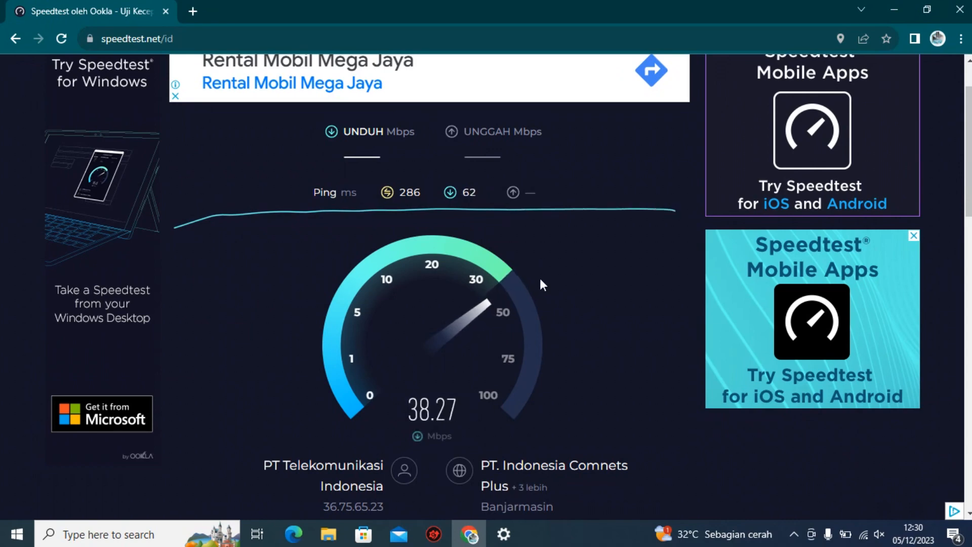
pyautogui.scroll(2, 375, 184)
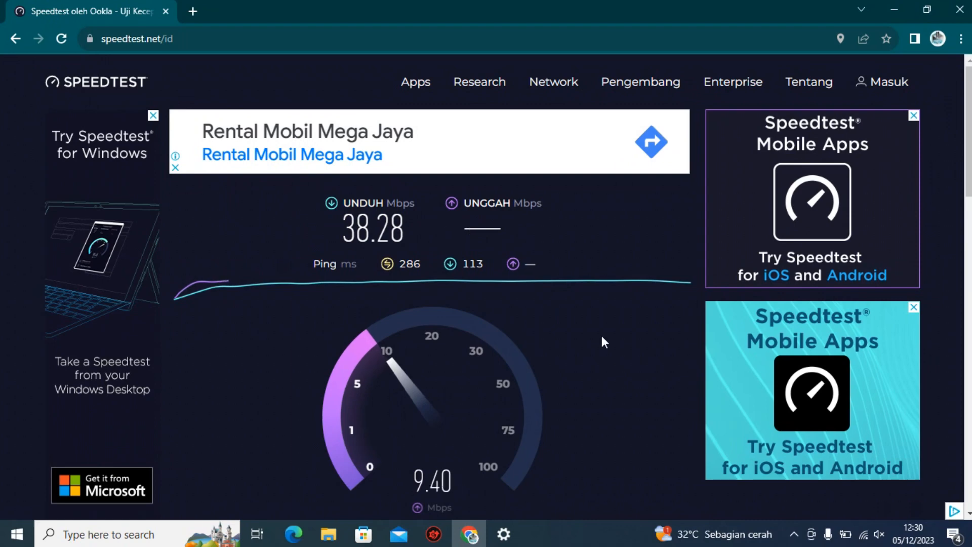
pyautogui.scroll(-2, 427, 392)
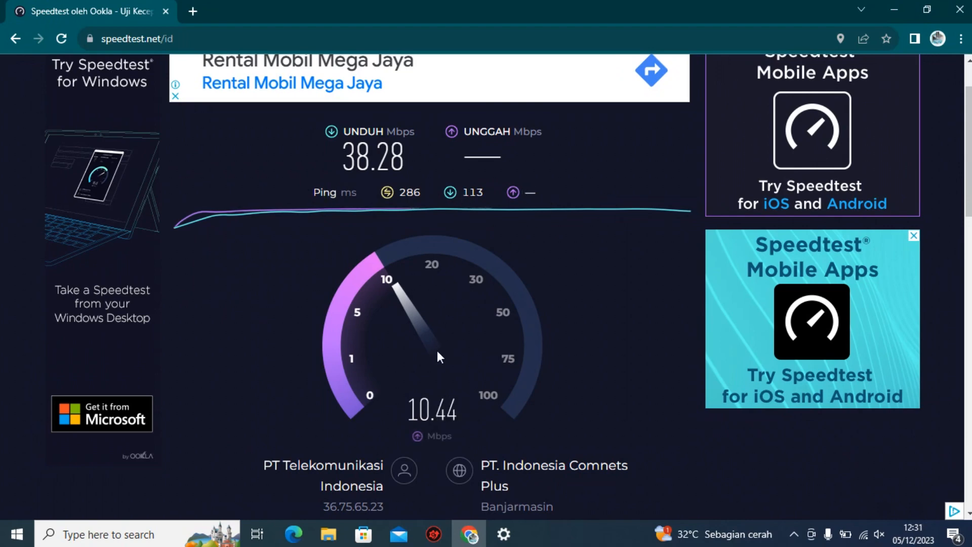
pyautogui.scroll(-1, 435, 340)
pyautogui.scroll(3, 433, 327)
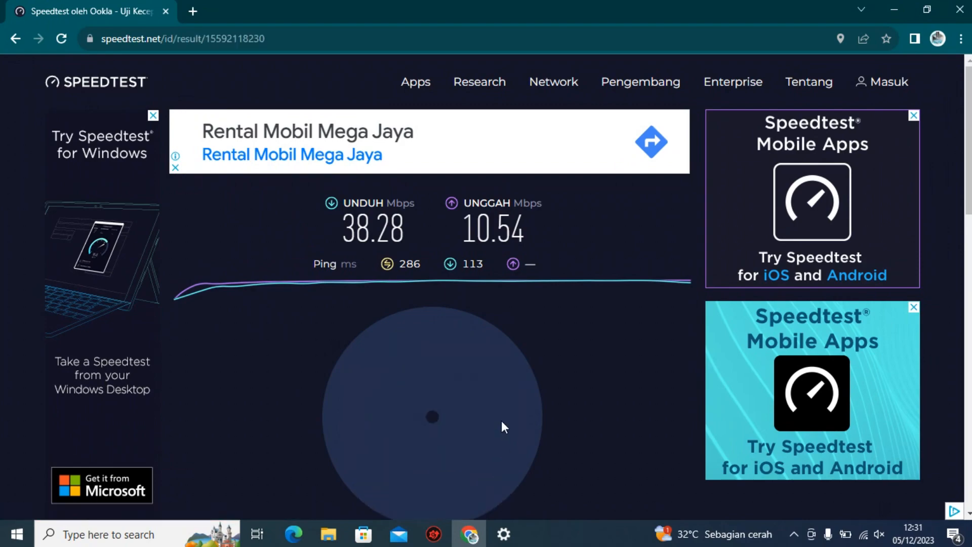
# Switch to Settings and review the network's manual IP settings, closing them without saving.
pyautogui.click(504, 534)
pyautogui.click(57, 435)
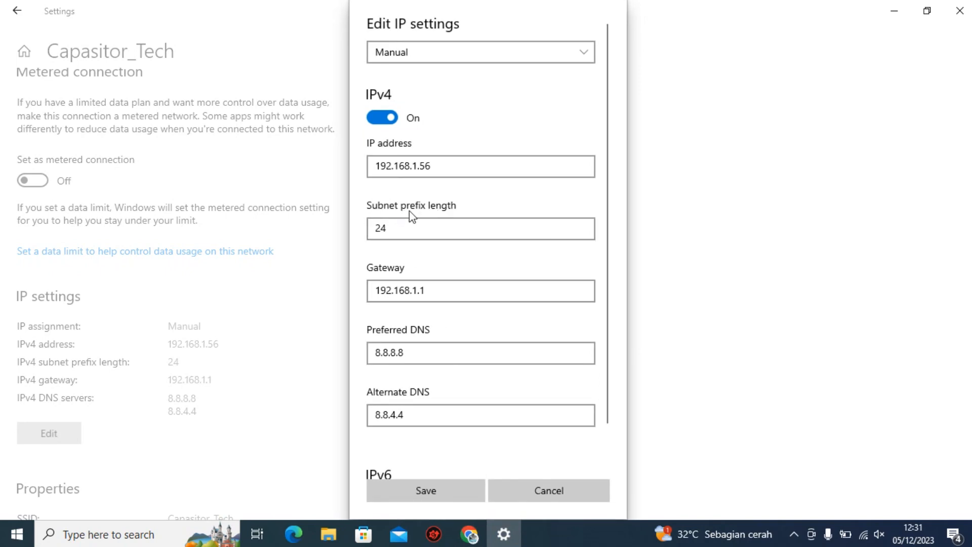
pyautogui.click(555, 494)
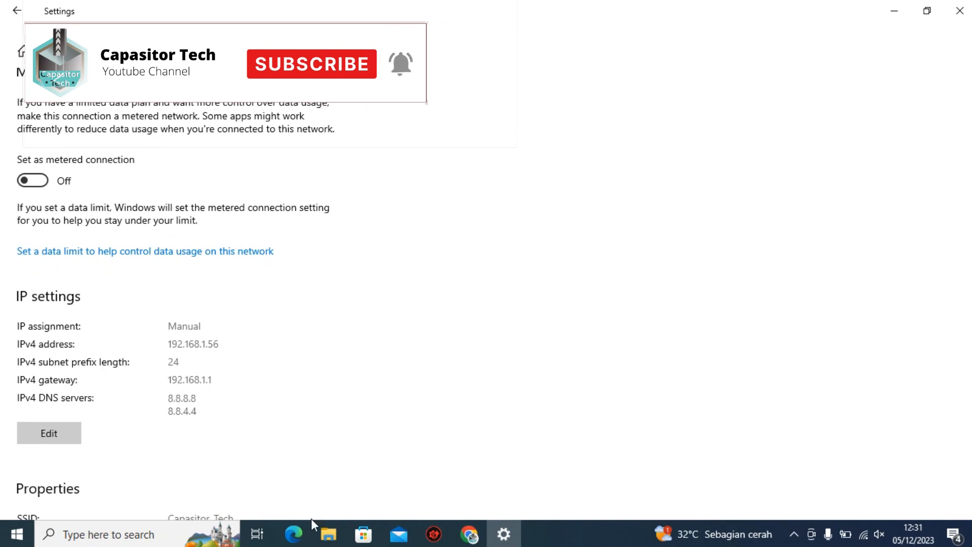
# Search Windows for "network" and open the Wi-Fi settings page.
pyautogui.click(125, 540)
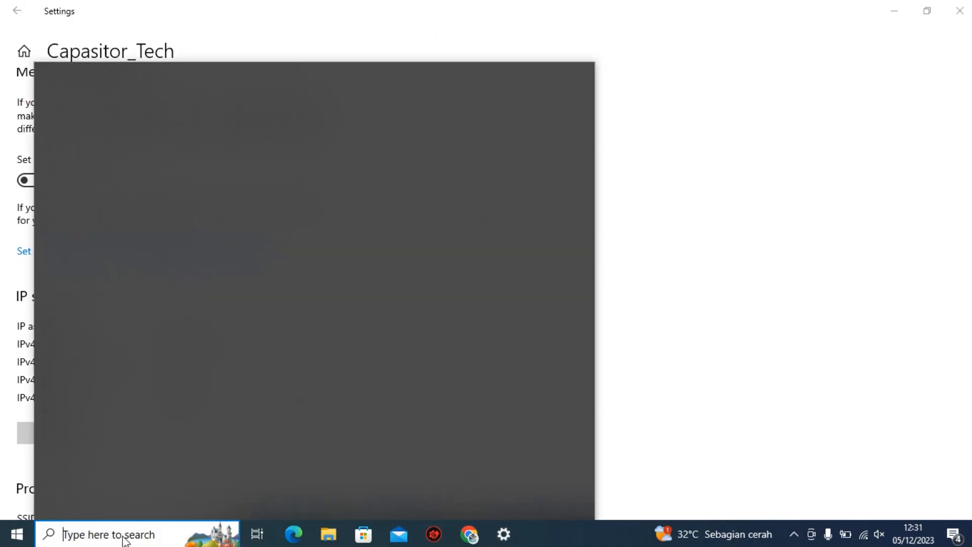
pyautogui.write('netw')
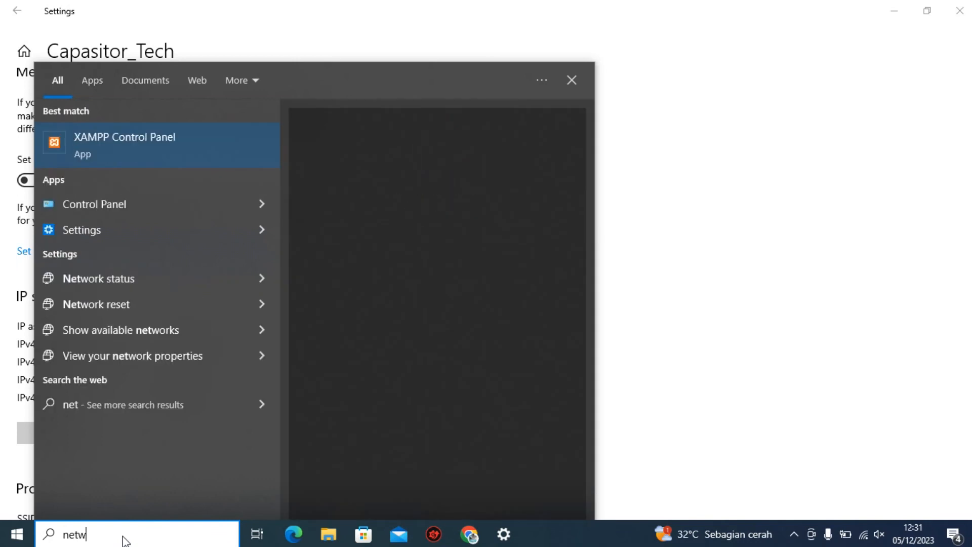
pyautogui.write('oe')
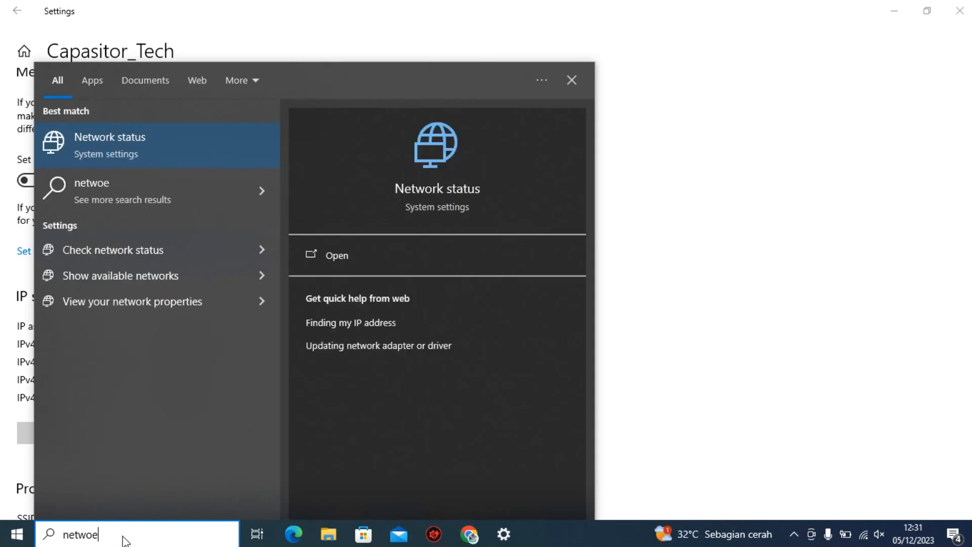
pyautogui.press('BackSpace')
pyautogui.write('rk')
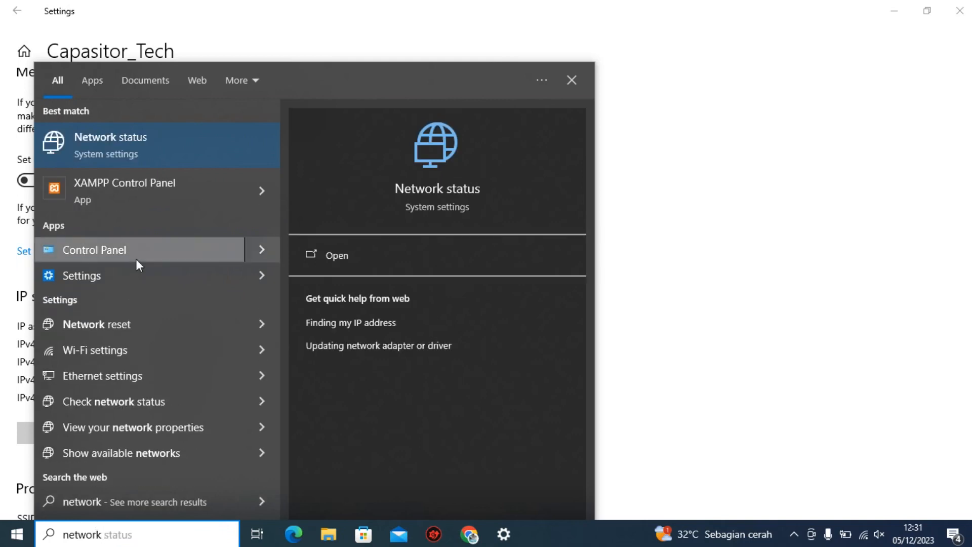
pyautogui.click(117, 352)
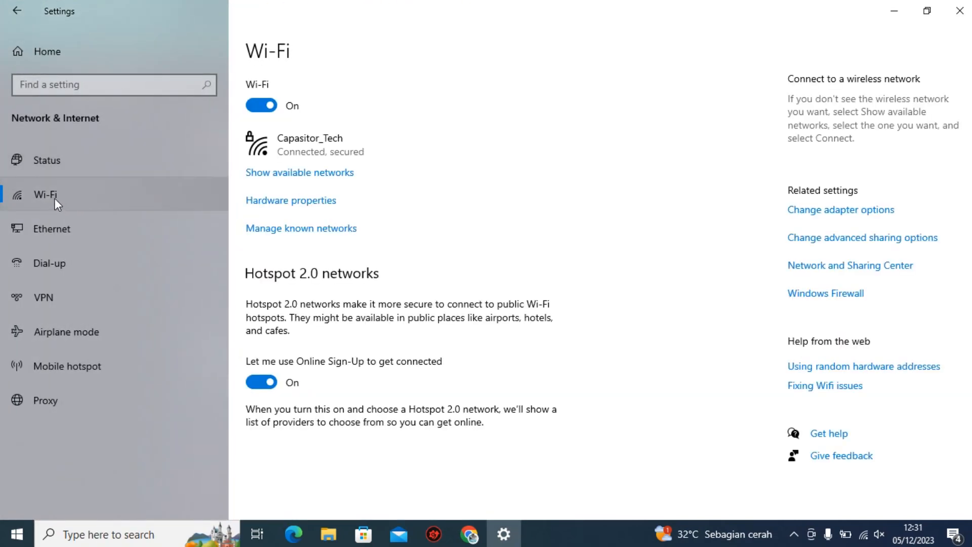
pyautogui.click(32, 194)
# Open the adapter options and bring up the properties of the Wi-Fi connection.
pyautogui.click(847, 213)
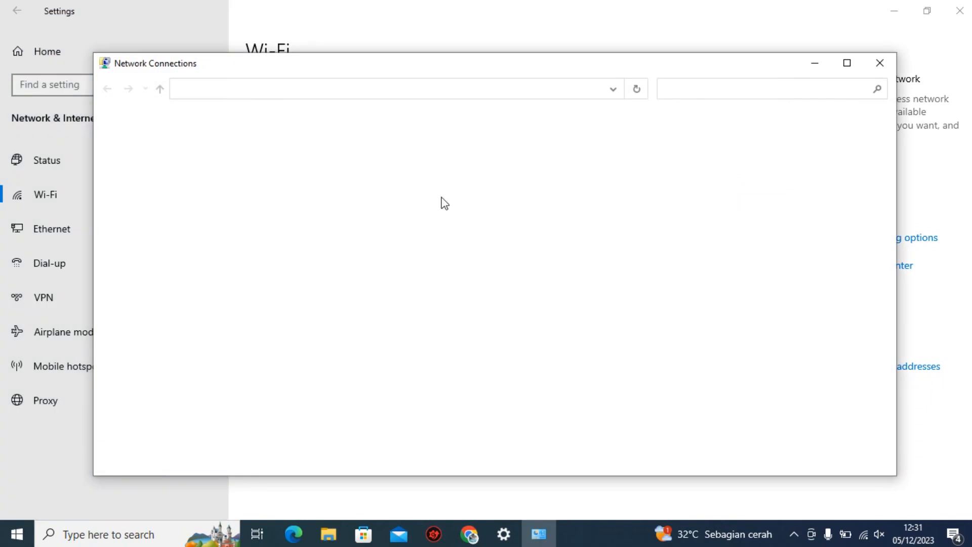
pyautogui.click(546, 154)
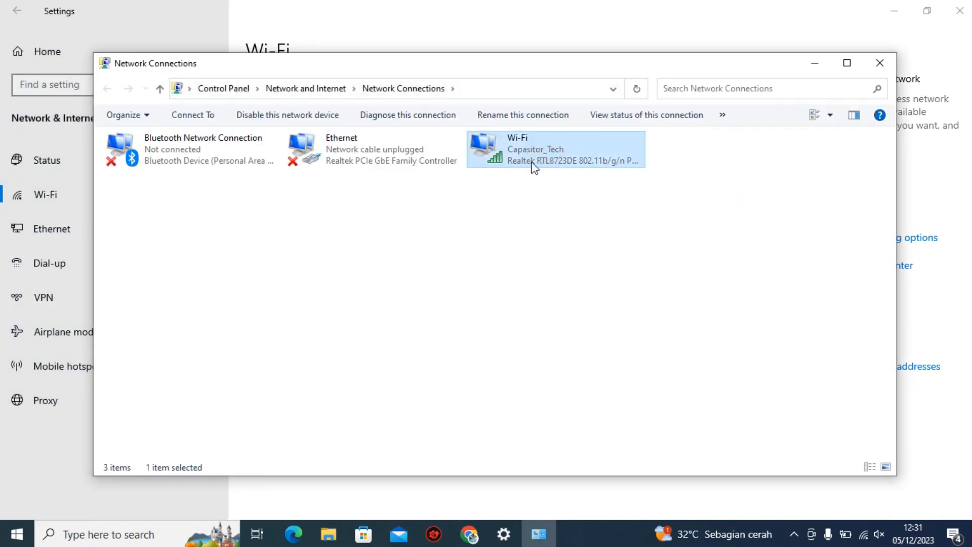
pyautogui.rightClick(564, 150)
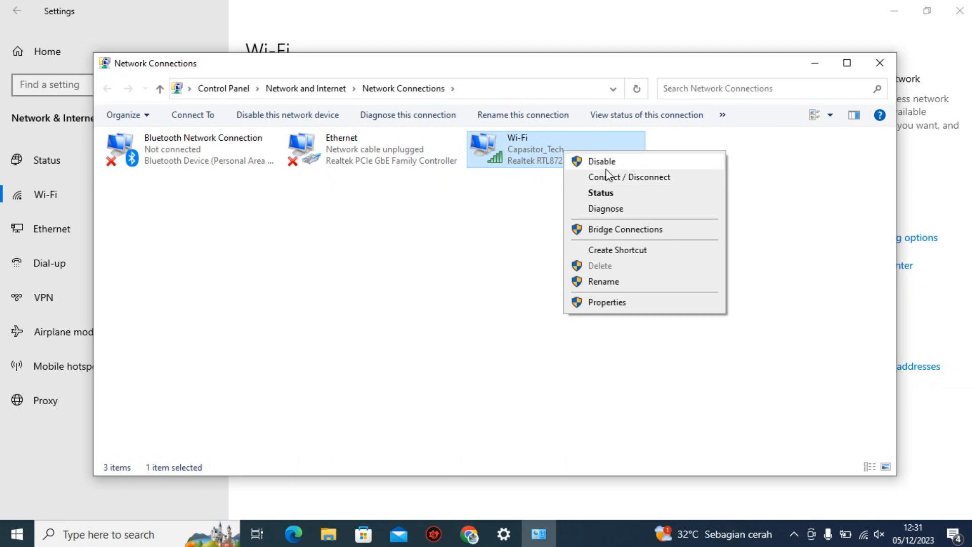
pyautogui.click(613, 302)
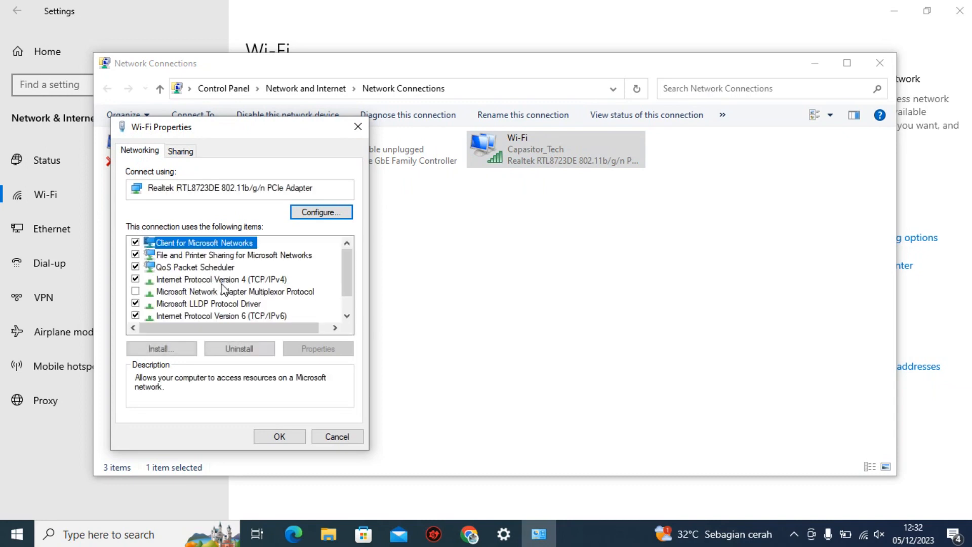
# Open the Internet Protocol Version 4 (TCP/IPv4) properties of the Wi-Fi adapter and choose to use a manually specified IP address.
pyautogui.click(172, 279)
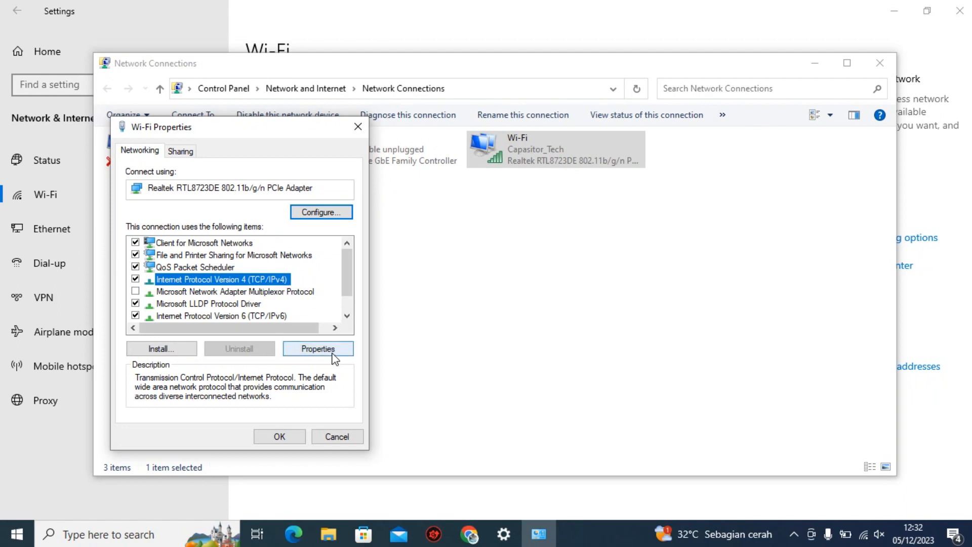
pyautogui.click(317, 348)
pyautogui.click(212, 270)
pyautogui.click(210, 285)
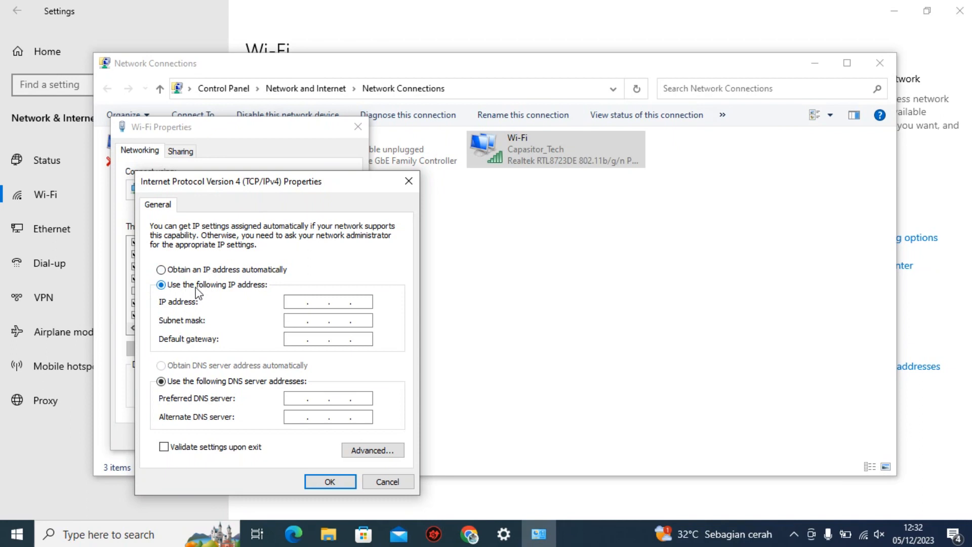
# Set the IP address to 192.168.1.56, the subnet mask to 255.255.255.0 and the default gateway to 192.168.1.1.
pyautogui.click(297, 301)
pyautogui.write('192 . 168 . 1 . 56')
pyautogui.click(313, 319)
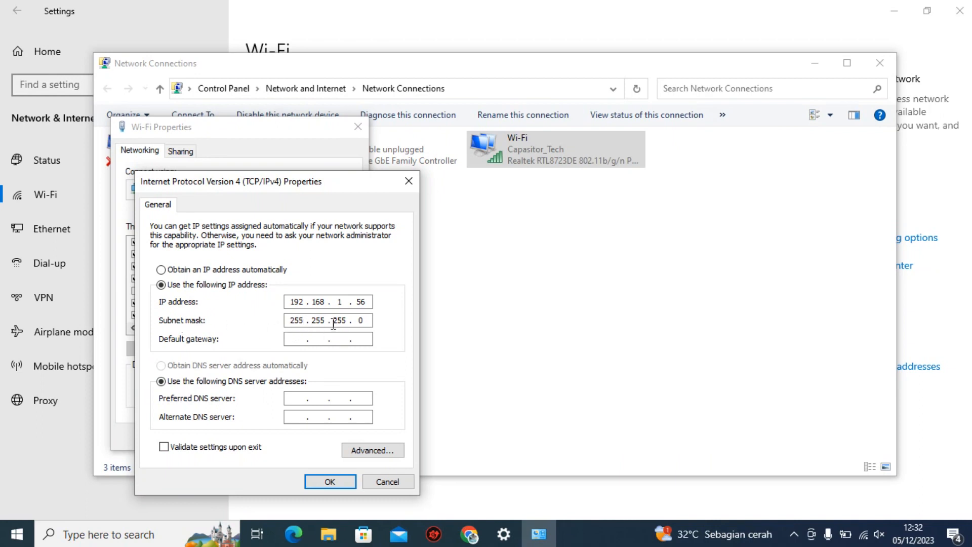
pyautogui.click(302, 338)
pyautogui.write('192168')
pyautogui.write('1')
pyautogui.write('1')
# Set the preferred DNS server to 8.8.8.8 and the alternate to 8.8.4.4, confirm, and close the Wi-Fi properties.
pyautogui.click(290, 400)
pyautogui.write('8.8.8.8')
pyautogui.click(319, 415)
pyautogui.write('8.8.4.4')
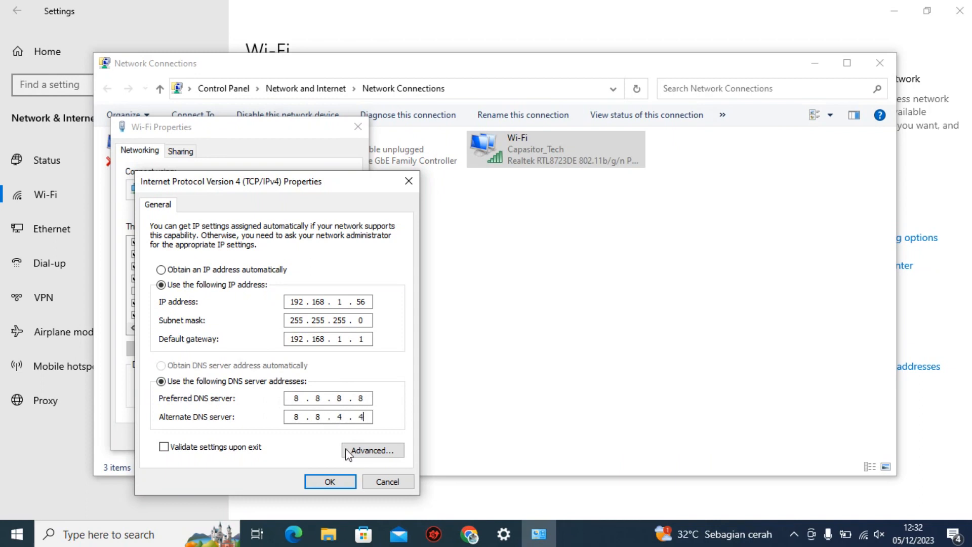
pyautogui.click(336, 481)
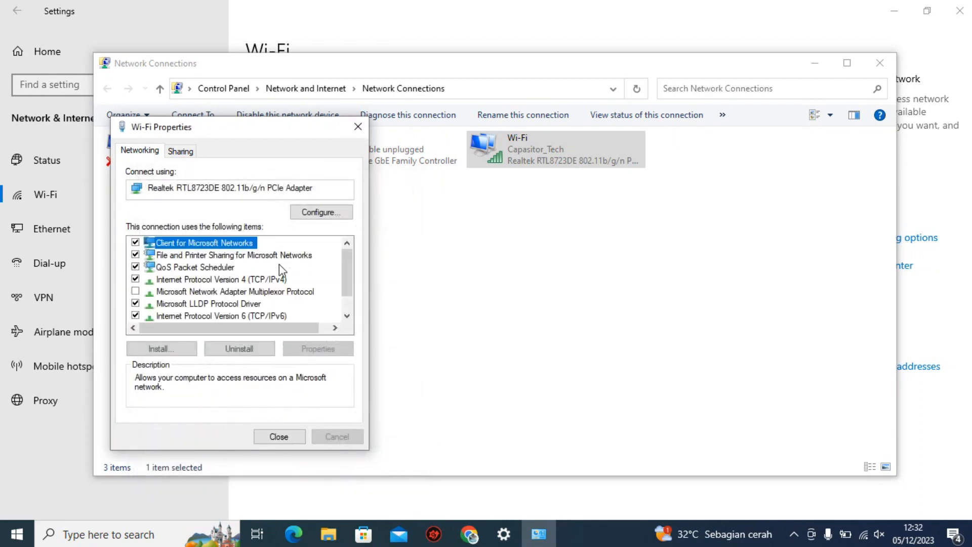
pyautogui.click(278, 436)
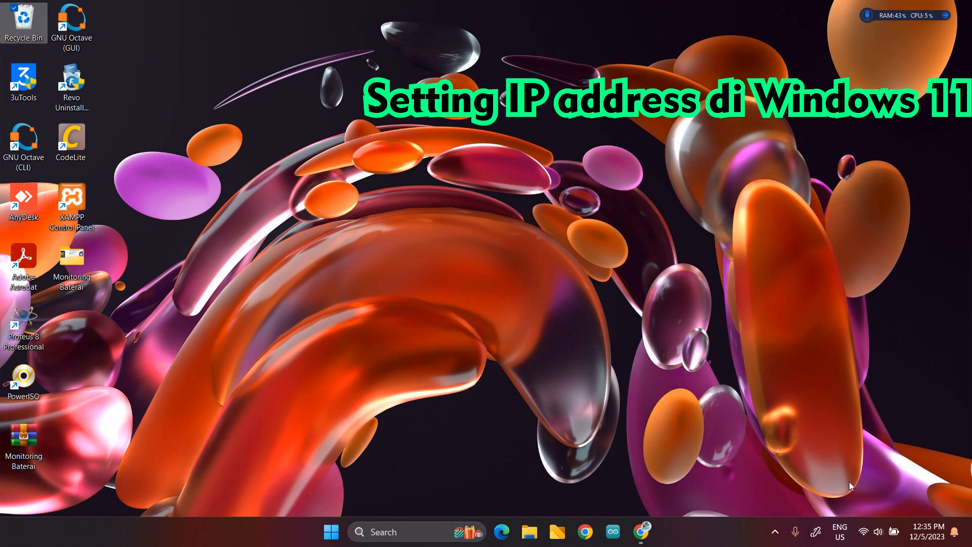
# On the Windows 11 computer, open the properties of the connected Capasitor_Tech Wi-Fi network.
pyautogui.click(864, 532)
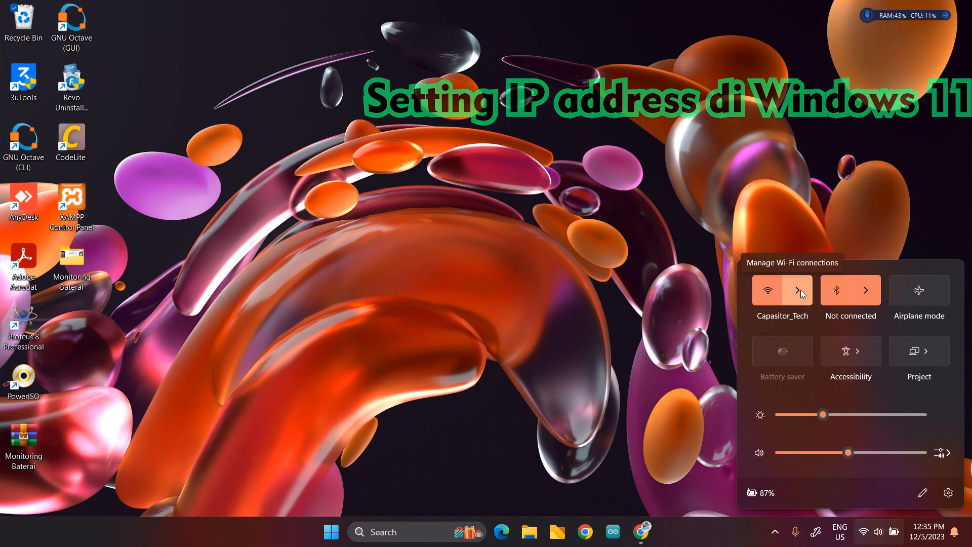
pyautogui.click(801, 290)
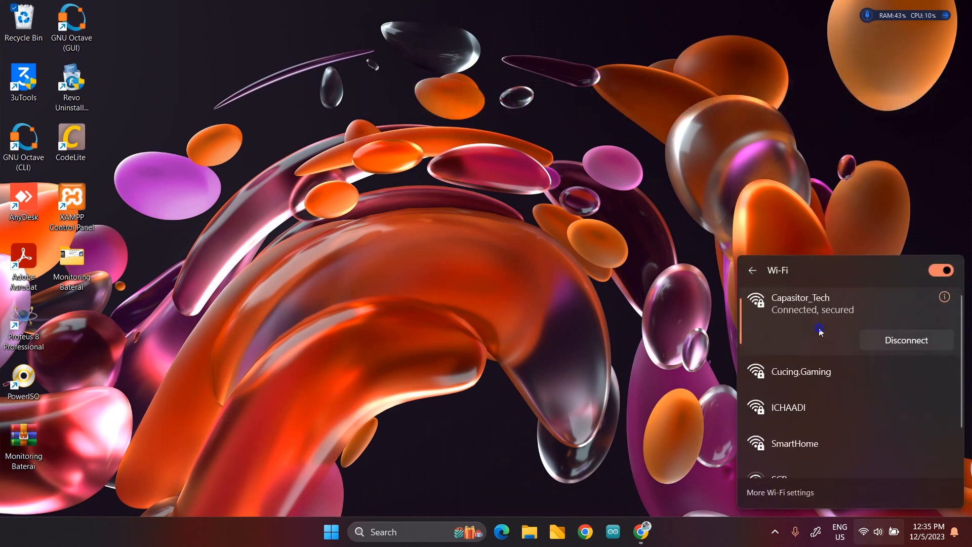
pyautogui.rightClick(820, 330)
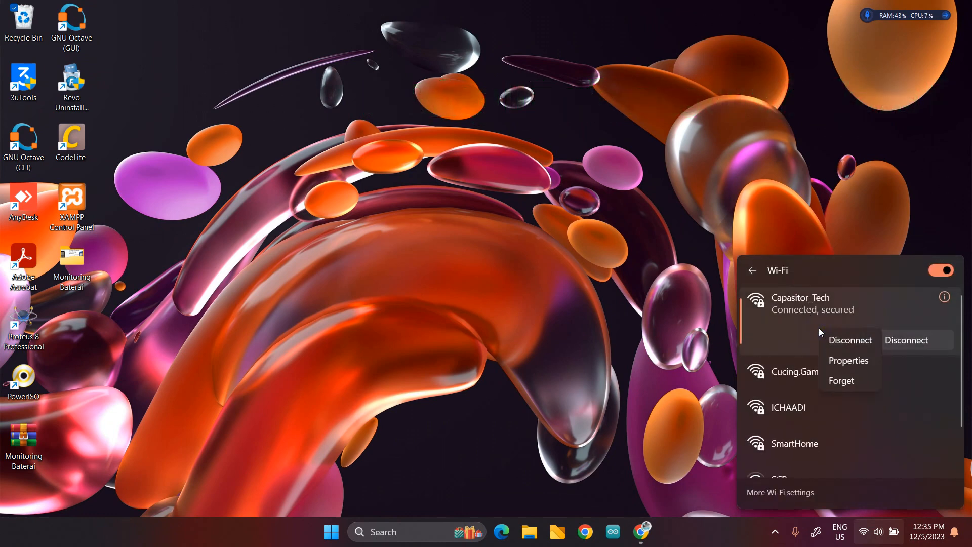
pyautogui.click(834, 356)
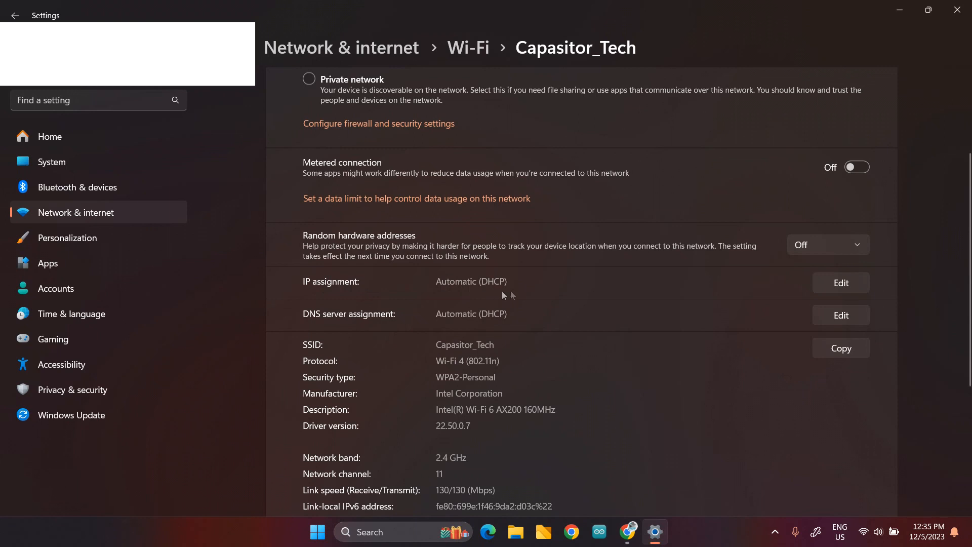
# Edit the network's IP assignment, switching it from Automatic (DHCP) to Manual and turning IPv4 on.
pyautogui.click(831, 287)
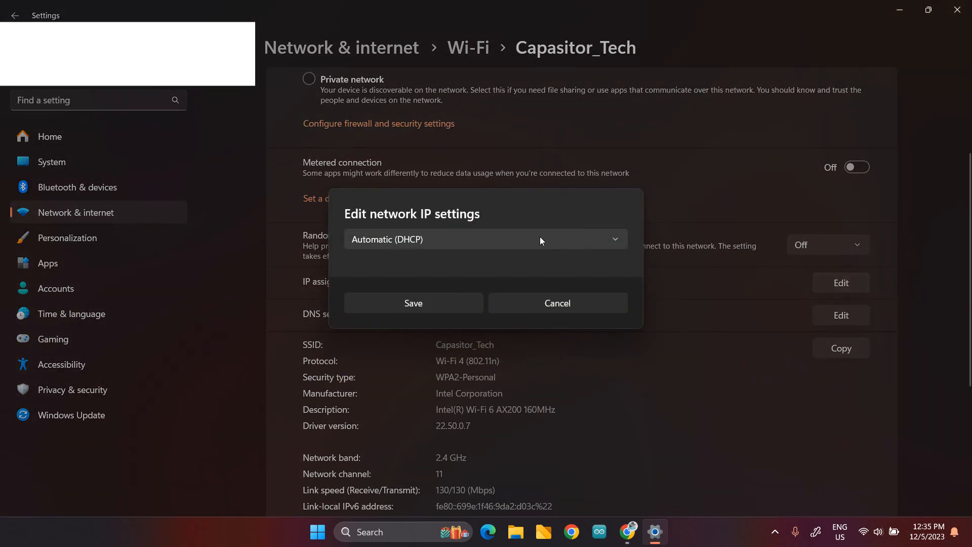
pyautogui.click(541, 239)
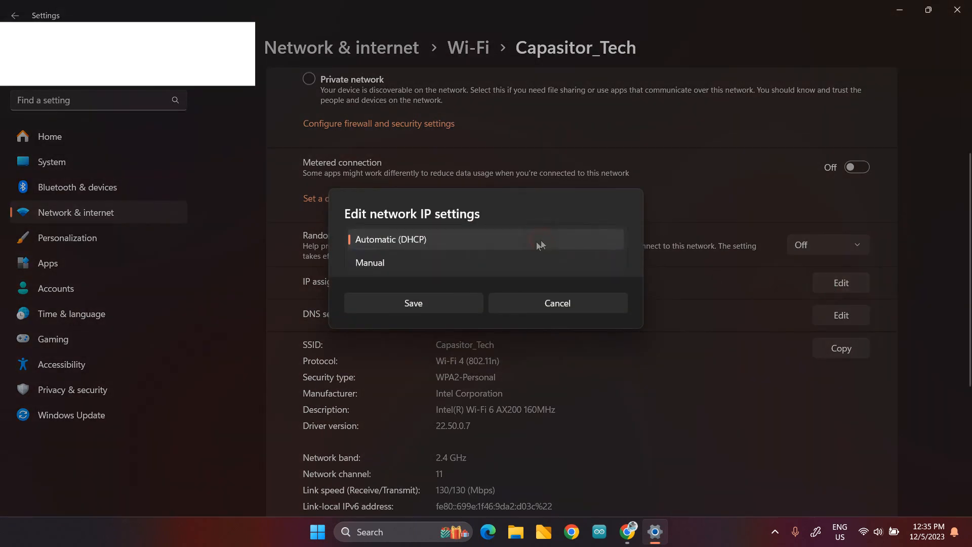
pyautogui.click(383, 258)
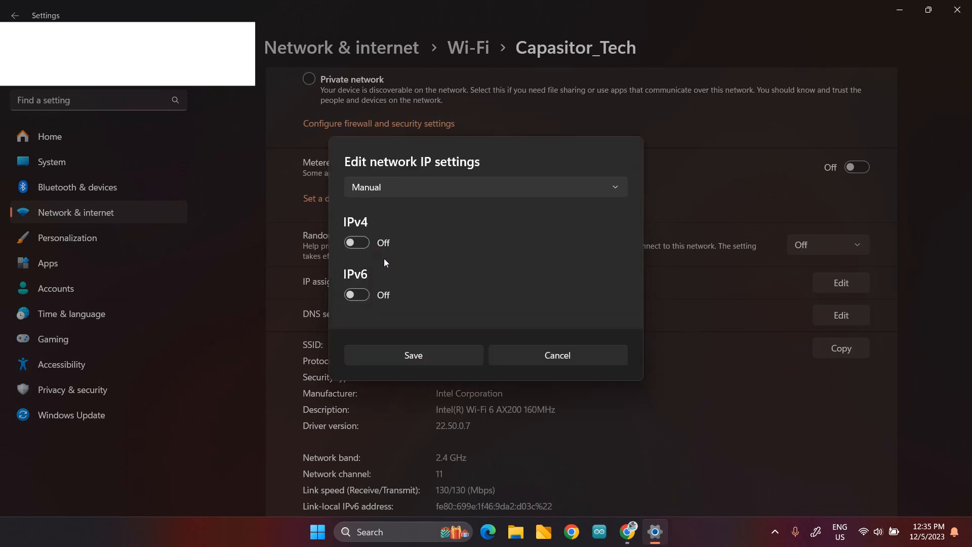
pyautogui.click(359, 247)
pyautogui.scroll(-2, 412, 304)
pyautogui.scroll(3, 411, 313)
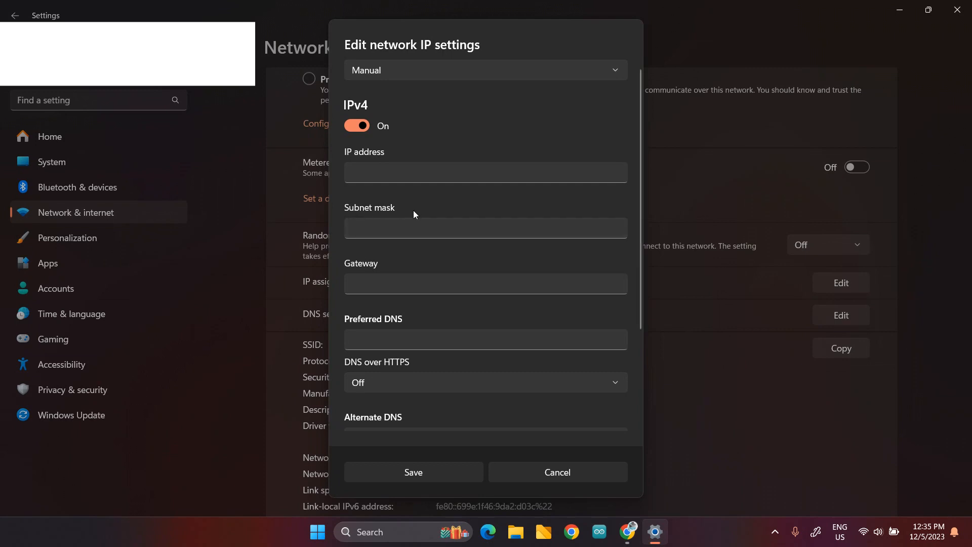
# Set the IPv4 address to 192.168.1.78 and the subnet mask to 255.255.255.0.
pyautogui.click(411, 178)
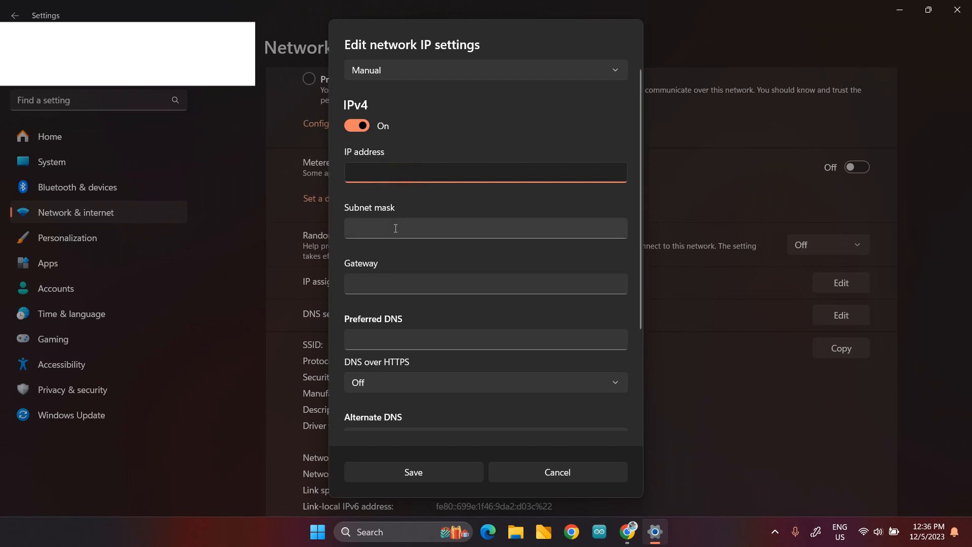
pyautogui.click(396, 228)
pyautogui.click(398, 176)
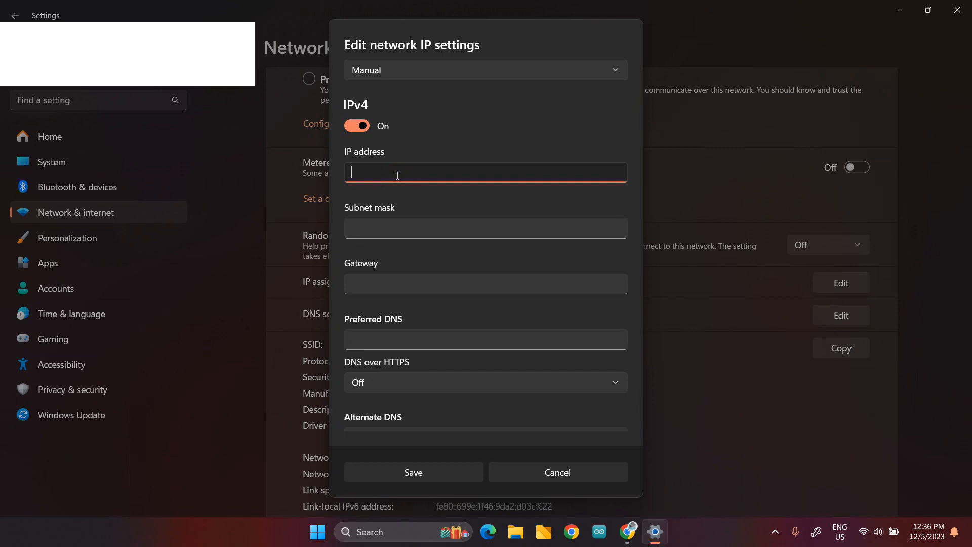
pyautogui.write('192.168.1.78')
pyautogui.click(418, 225)
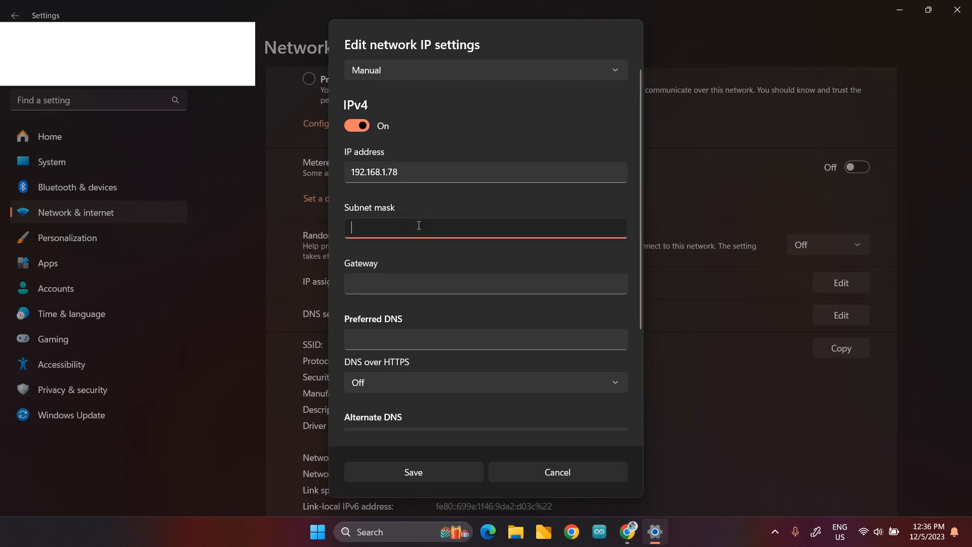
pyautogui.write('2')
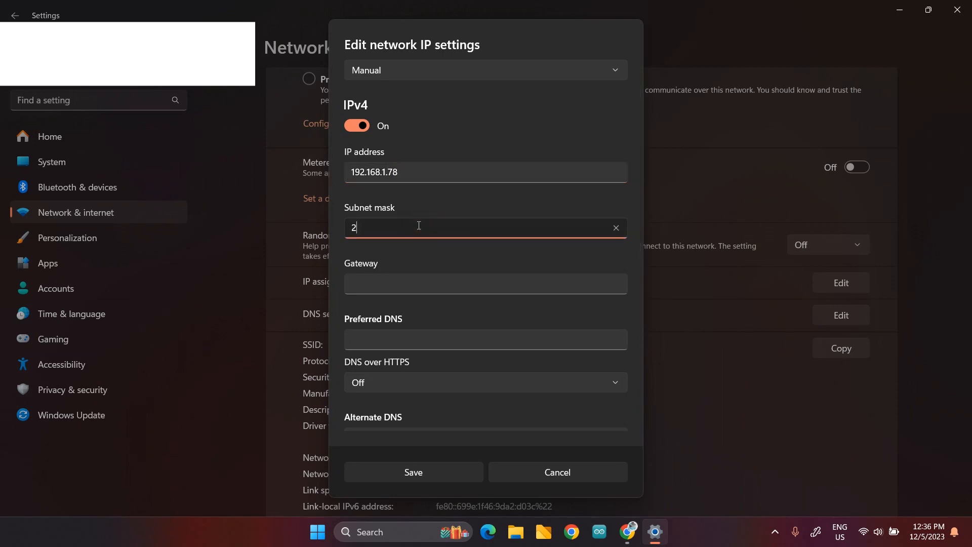
pyautogui.write('55.255.255.0')
# Set the IPv4 gateway to 192.168.1.1.
pyautogui.click(375, 282)
pyautogui.write('19')
pyautogui.press('BackSpace')
pyautogui.write('92.168.1.1')
pyautogui.press('Tab')
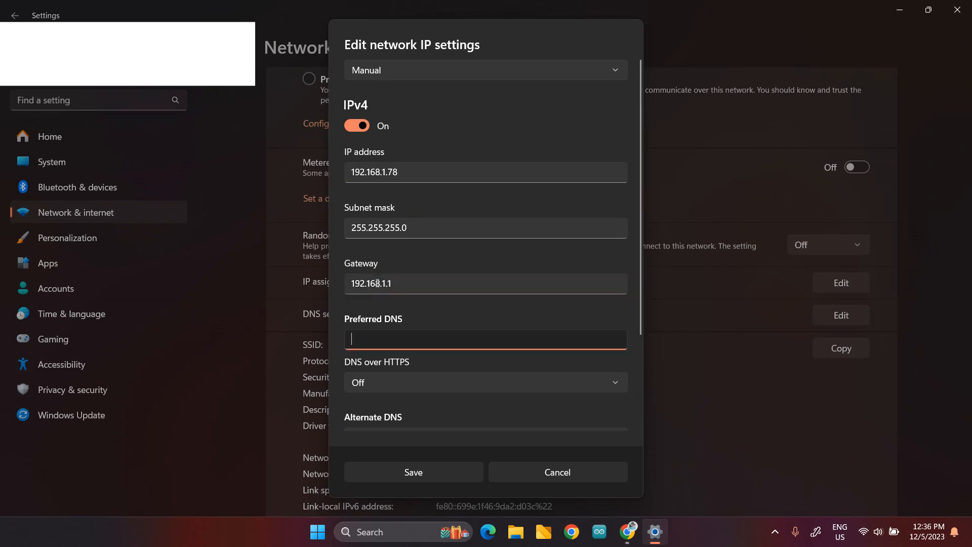
# Set the preferred DNS to 8.8.8.8 and the alternate DNS to 8.8.4.4, then save the network IP settings.
pyautogui.scroll(-1, 364, 325)
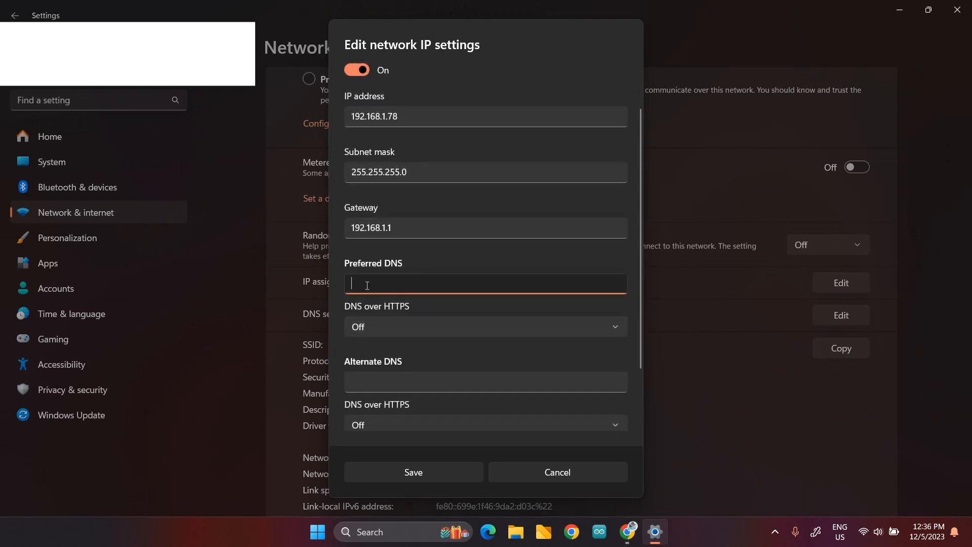
pyautogui.scroll(-1, 367, 285)
pyautogui.write('8.')
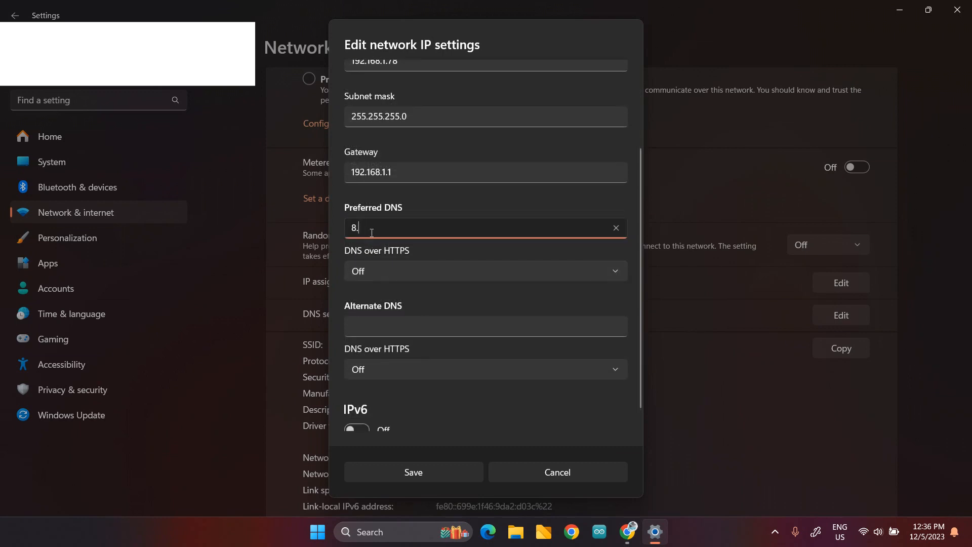
pyautogui.write('8.8')
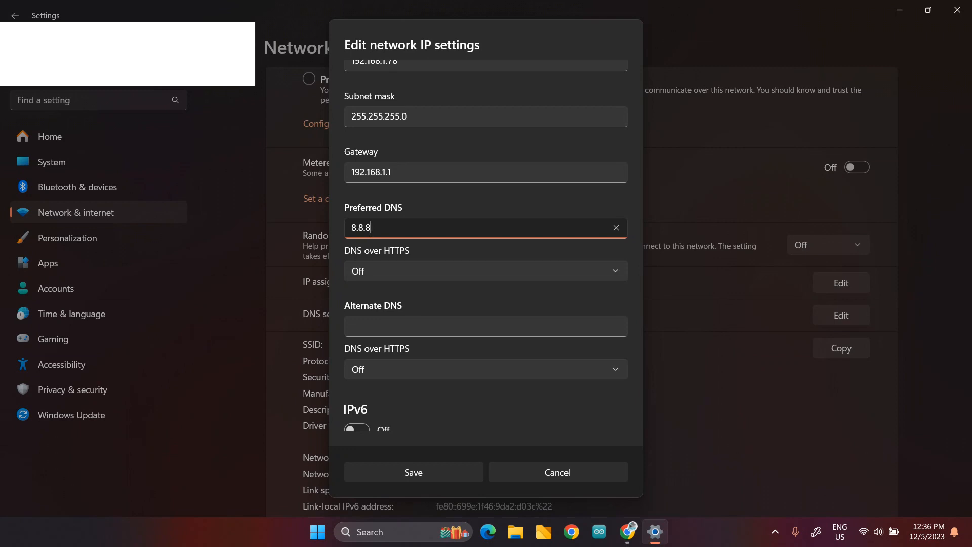
pyautogui.write('.8')
pyautogui.click(372, 323)
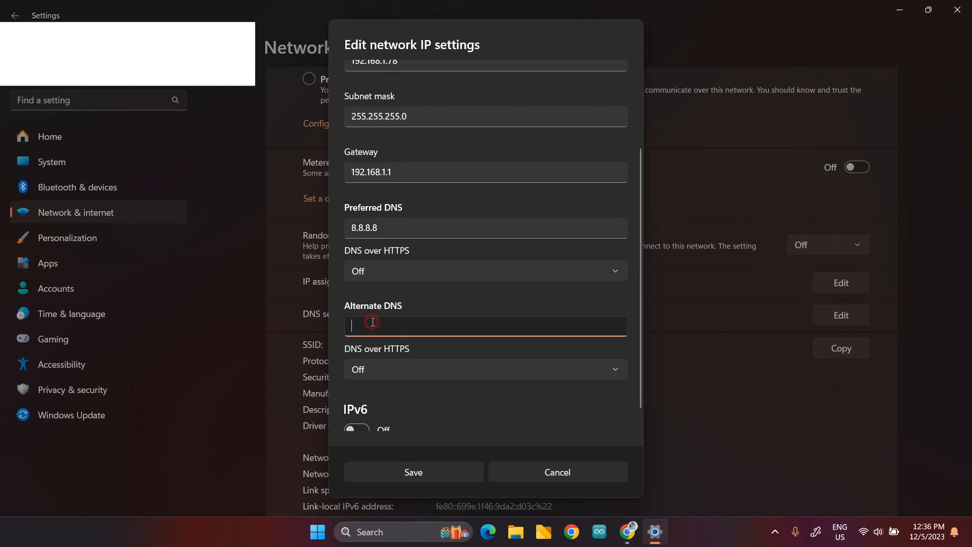
pyautogui.write('8.')
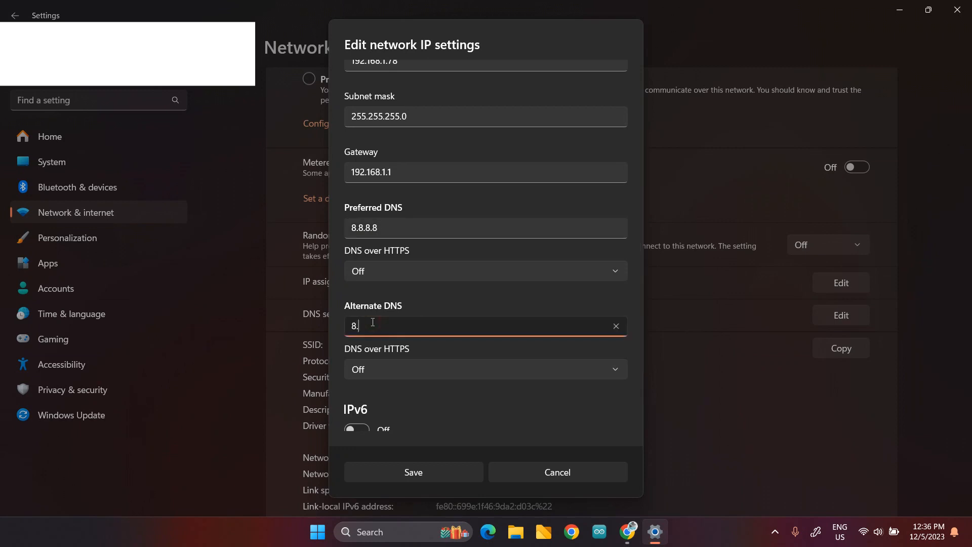
pyautogui.write('8.4.4')
pyautogui.scroll(-1, 453, 389)
pyautogui.click(428, 473)
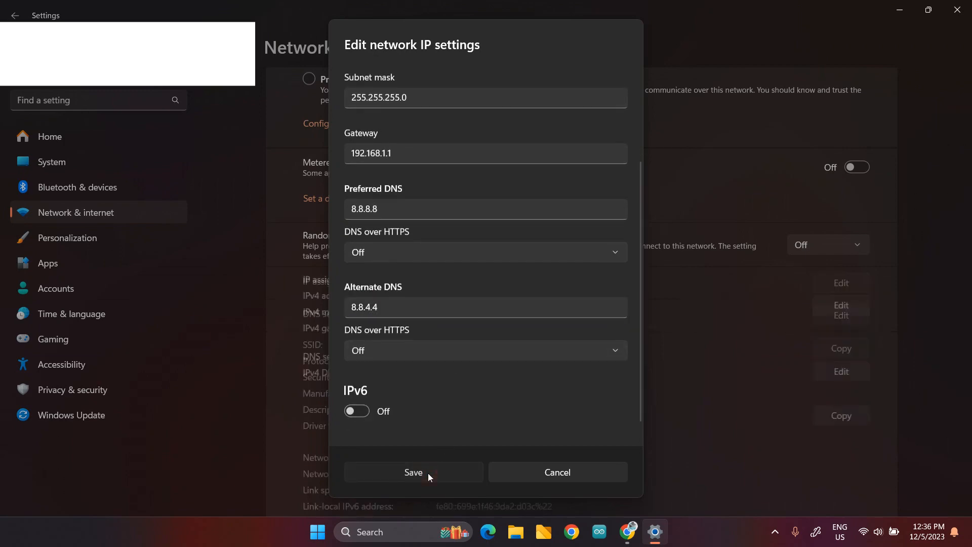
pyautogui.scroll(-3, 558, 378)
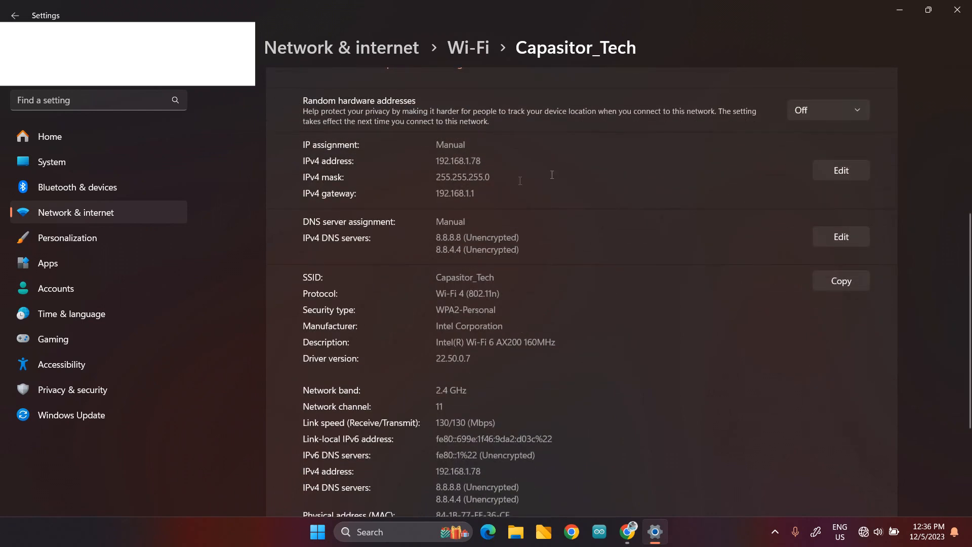
pyautogui.scroll(2, 597, 239)
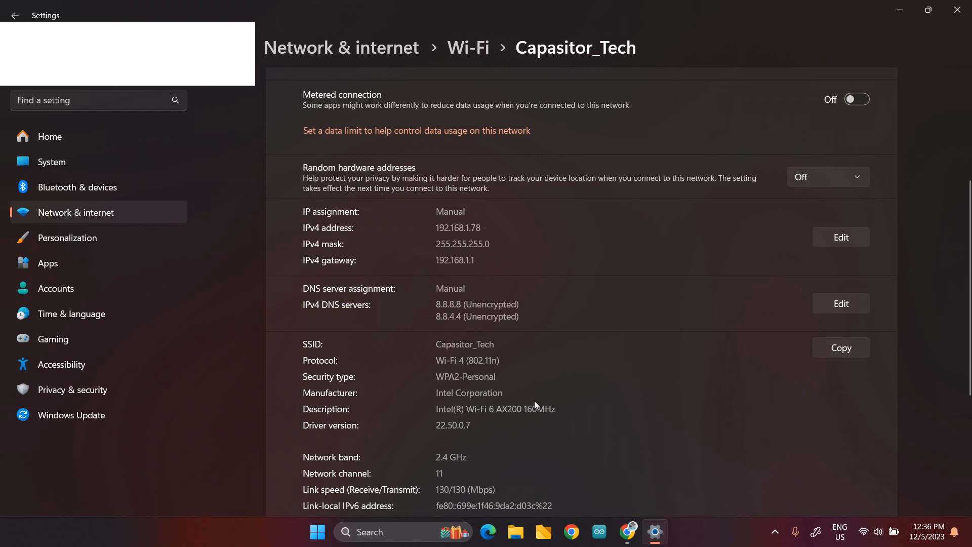
# Switch to Chrome and run the speed test on speedtest.net to check the internet connection.
pyautogui.moveTo(632, 533)
pyautogui.click(619, 500)
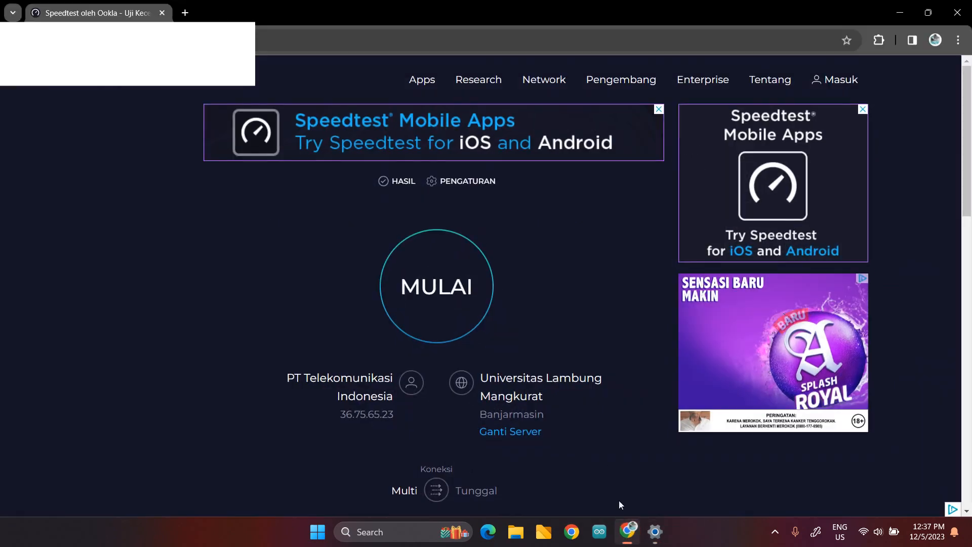
pyautogui.click(458, 292)
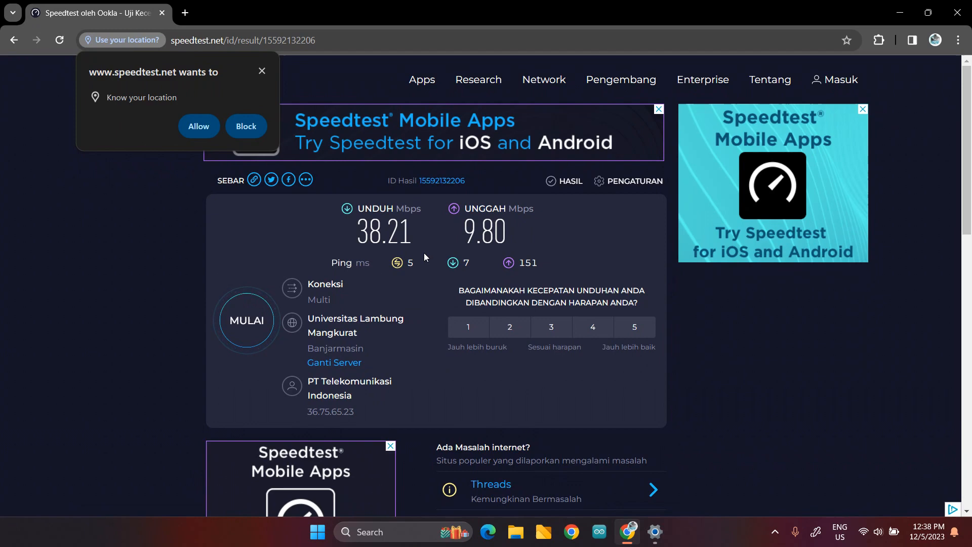
# Open Command Prompt and run ipconfig to check the Wi-Fi adapter's IPv4 address, subnet mask and gateway.
pyautogui.click(378, 533)
pyautogui.write('cmd')
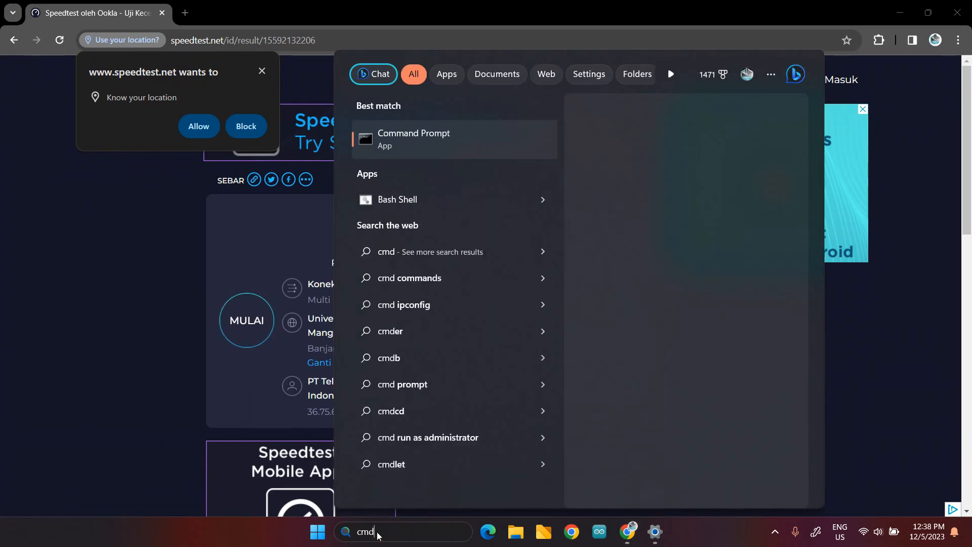
pyautogui.click(454, 145)
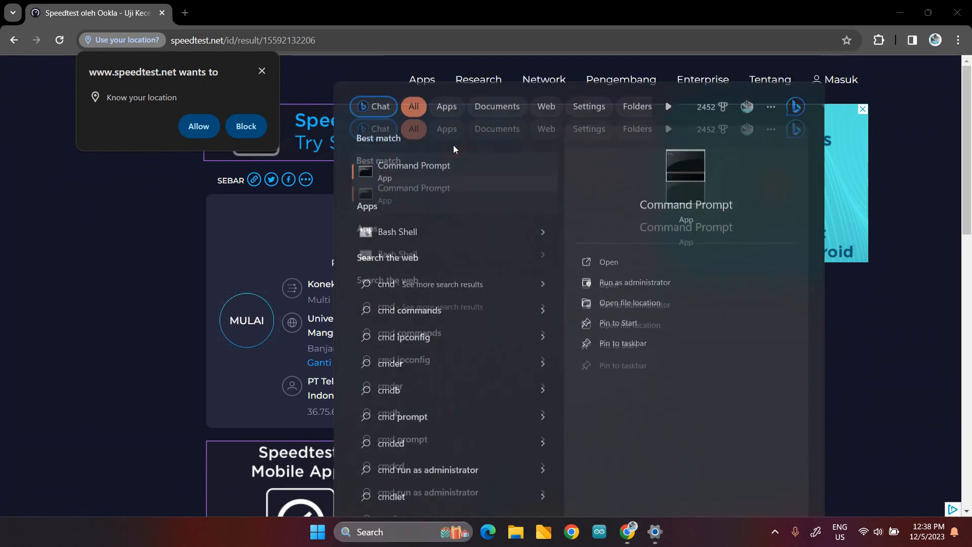
pyautogui.write('ipc')
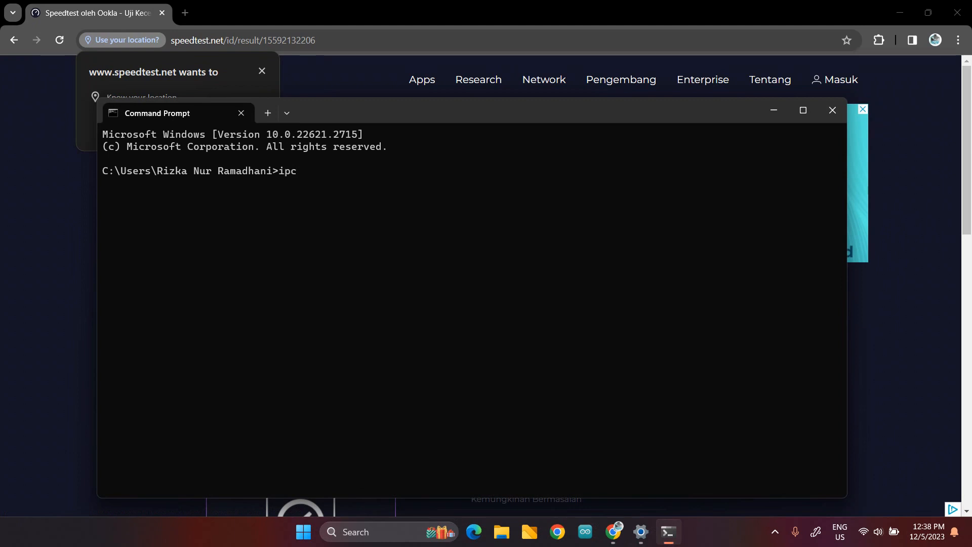
pyautogui.write('onfig')
pyautogui.press('Return')
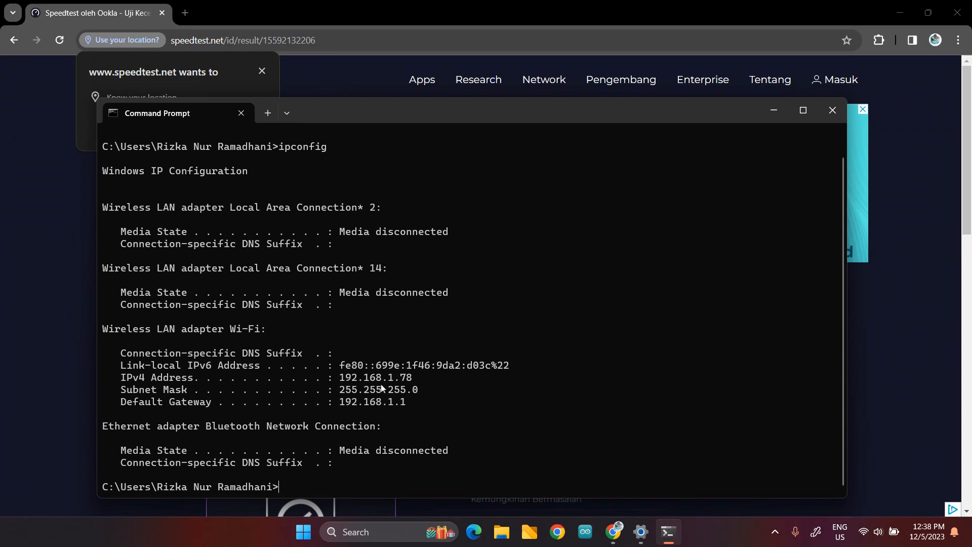
pyautogui.click(448, 389)
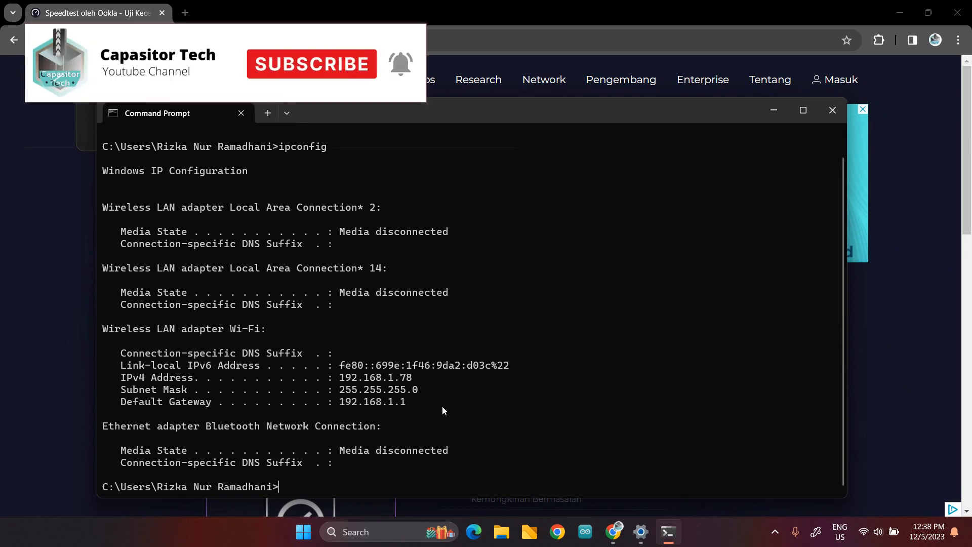
pyautogui.moveTo(663, 536)
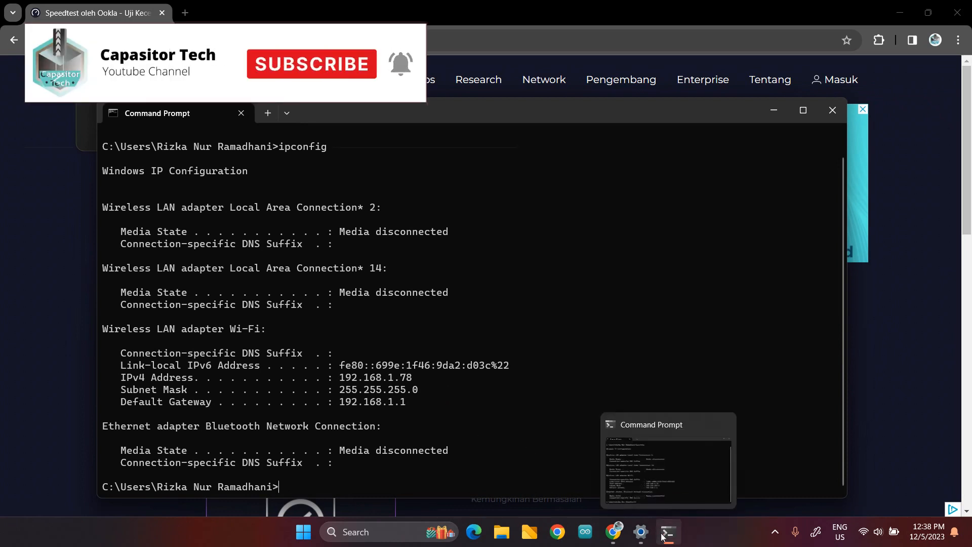